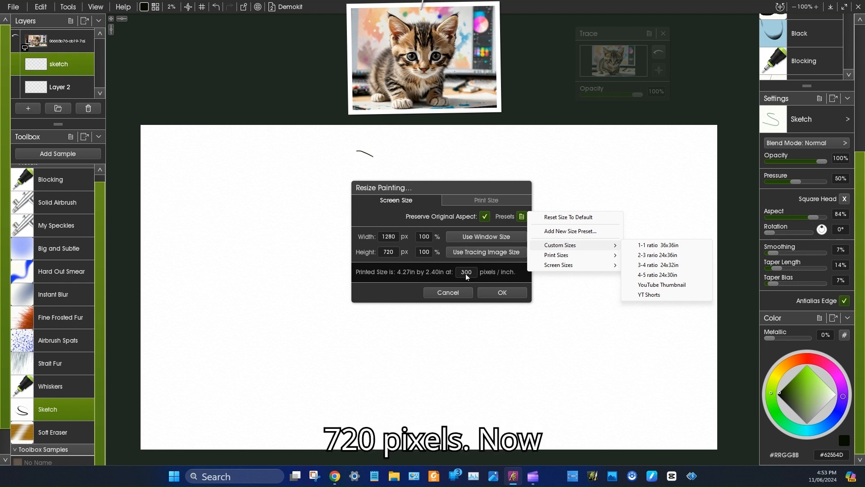
Step: Review the painting's resize settings and custom size presets, keeping 1280 by 720 px at 300 pixels per inch
left_click(500, 293)
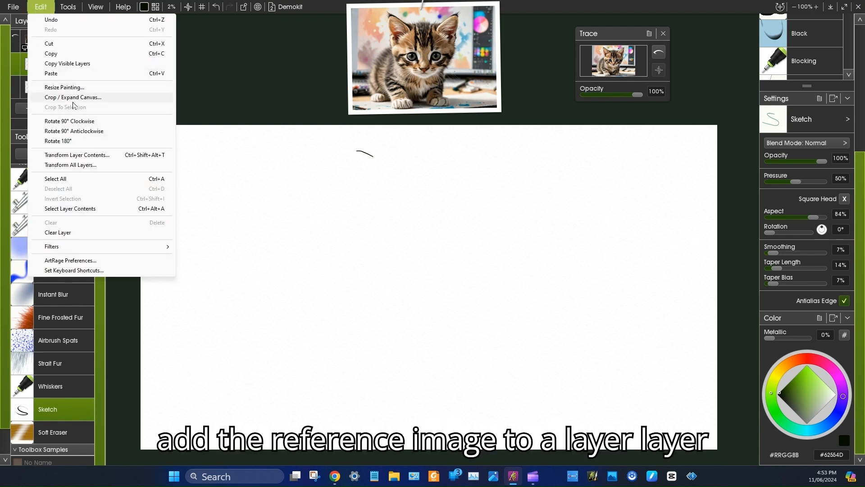
left_click(69, 88)
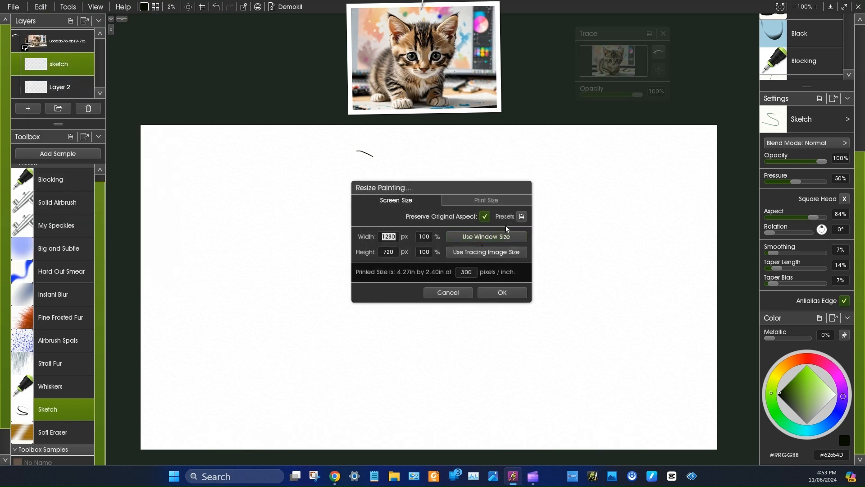
left_click(521, 217)
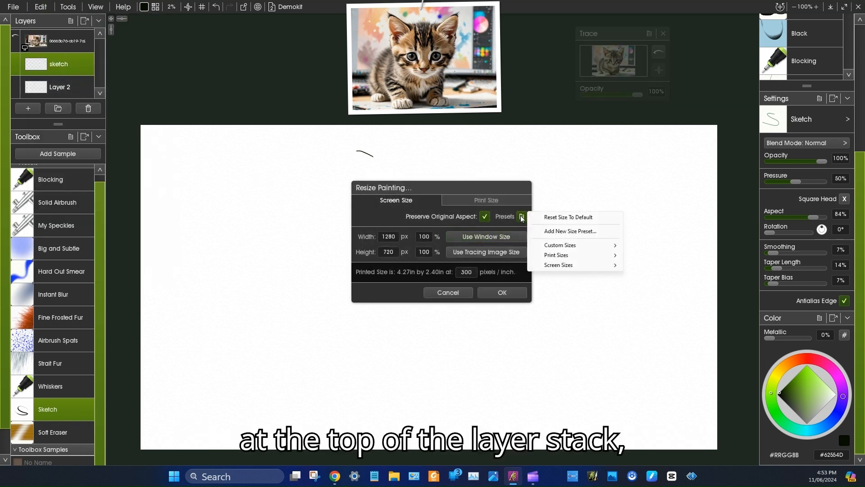
mouse_move(555, 248)
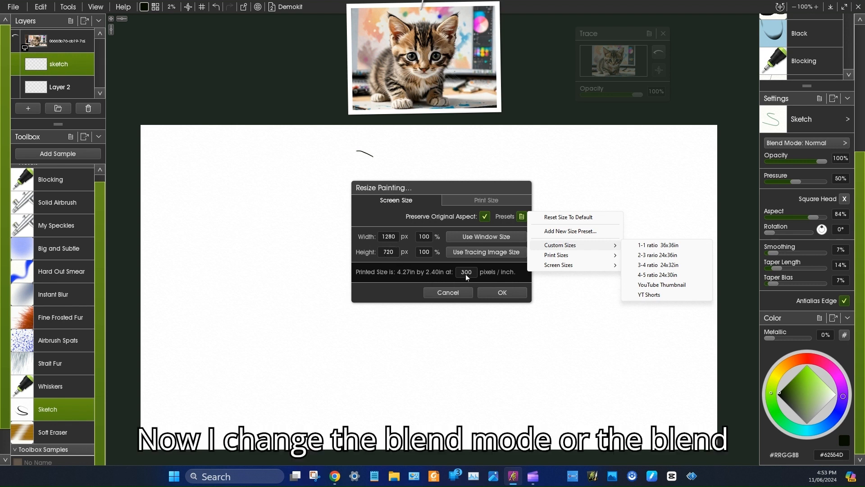
left_click(501, 293)
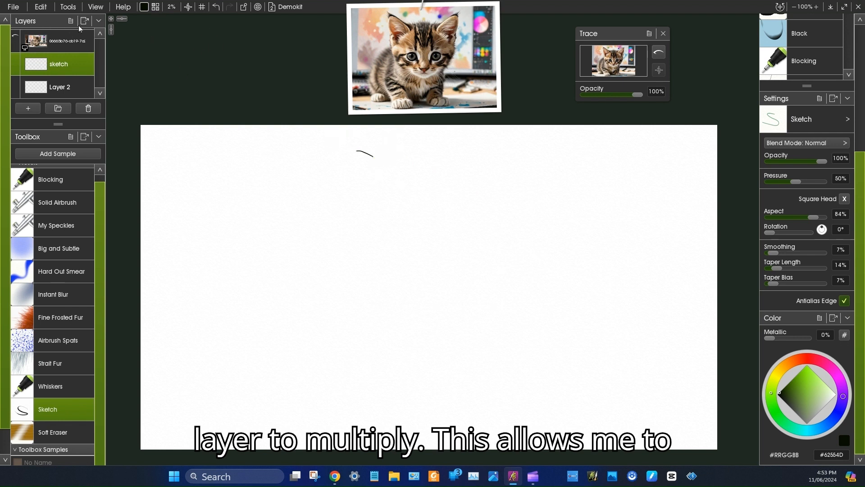
Step: Compare the kitten reference layer with the tracing image by showing and hiding each over the canvas
left_click(18, 38)
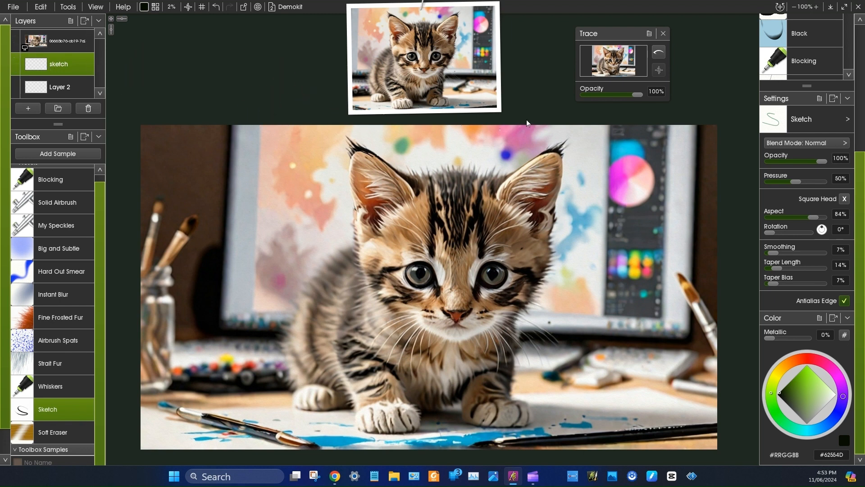
mouse_move(24, 40)
left_click(15, 36)
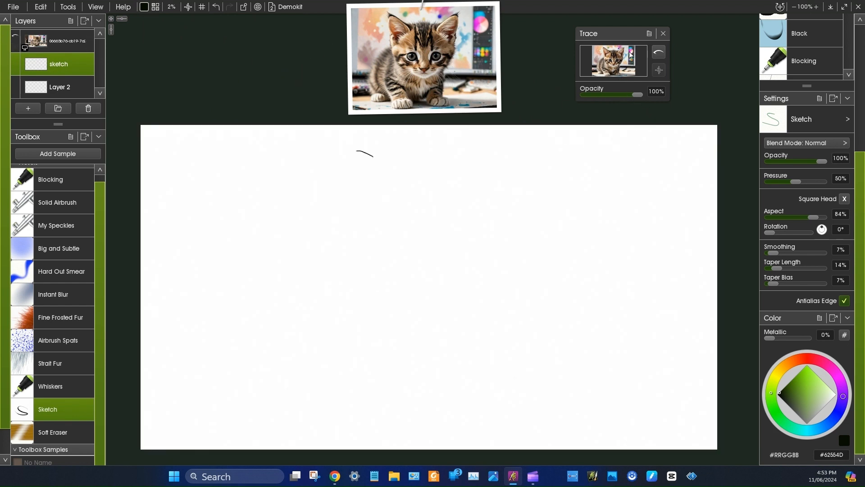
left_click(659, 54)
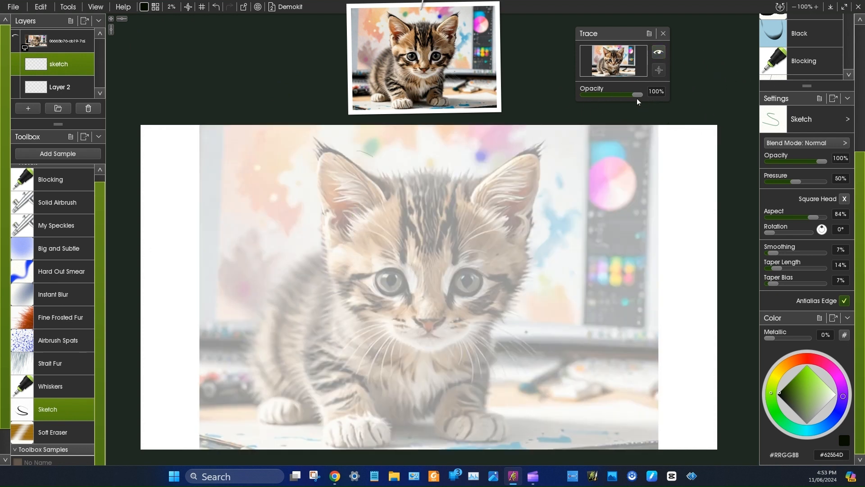
mouse_move(638, 96)
left_mouse_down()
mouse_move(580, 93)
mouse_move(639, 101)
left_mouse_up()
left_click(659, 54)
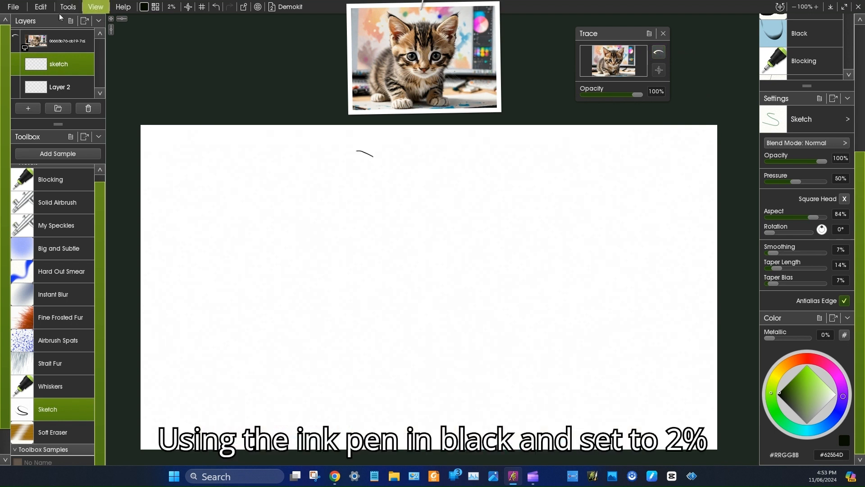
Step: Show the kitten reference layer and check that its blend mode is set to Multiply
left_click(15, 36)
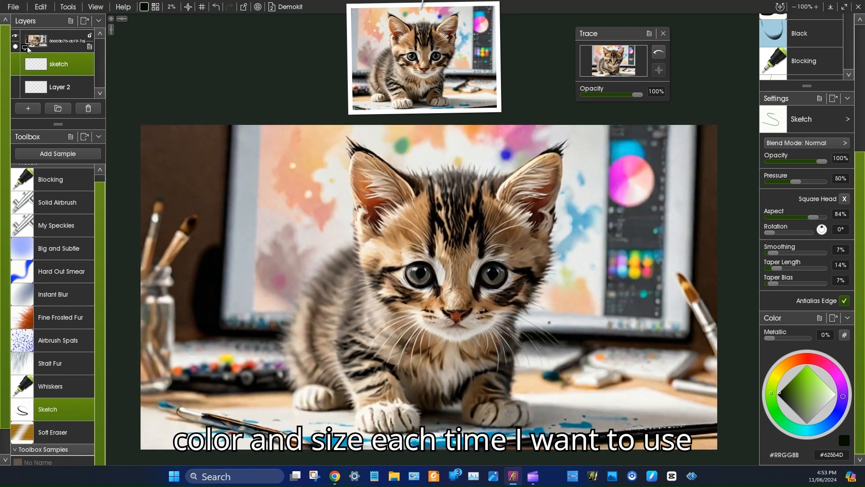
right_click(58, 42)
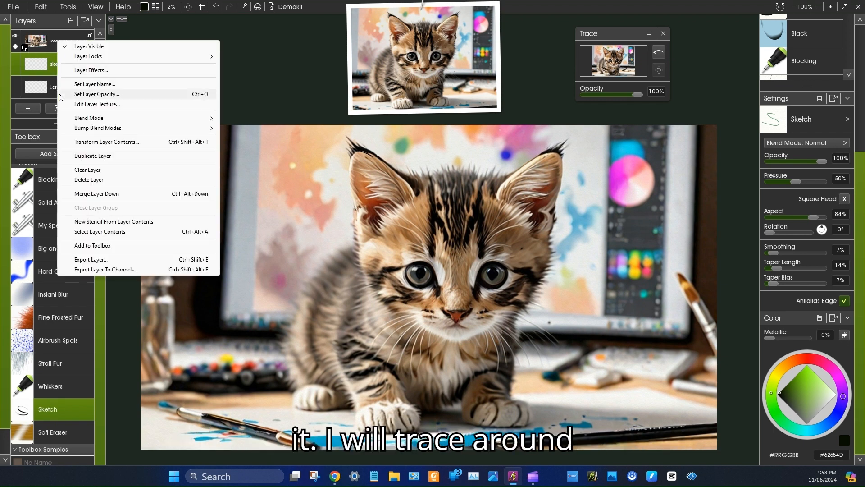
mouse_move(107, 125)
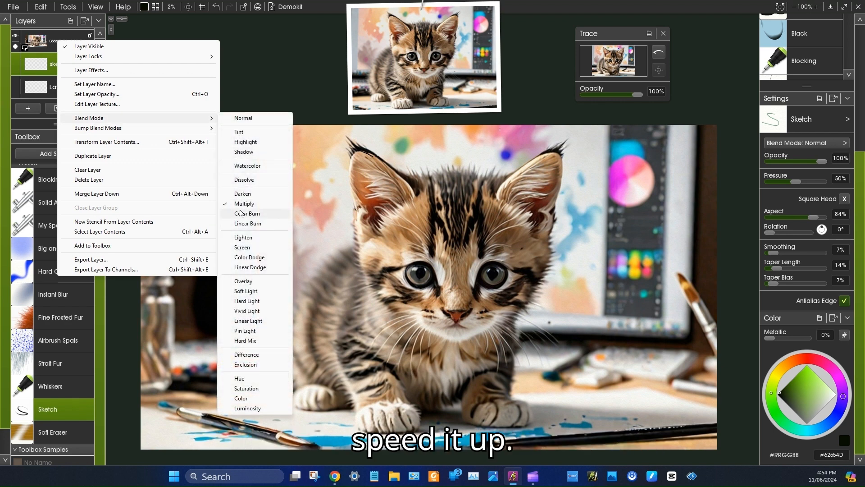
left_click(272, 36)
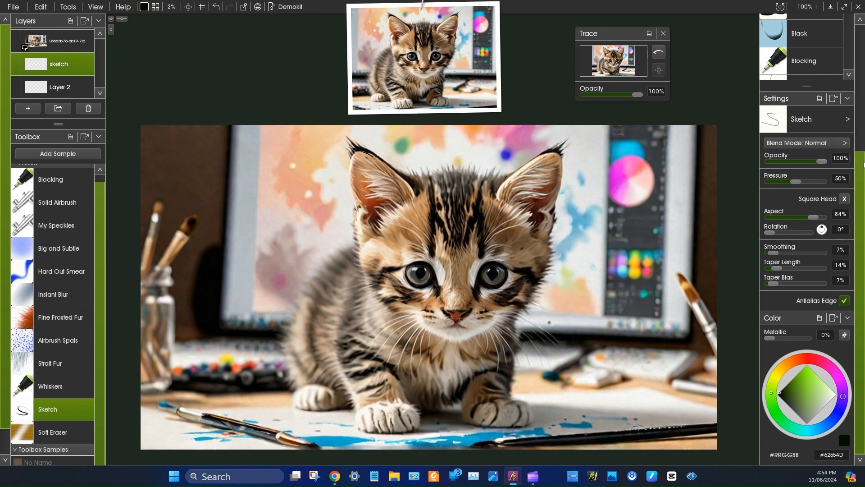
Step: Choose a near-black blue and trace the kitten's face outline, ears and top of the head on the sketch layer
scroll(863, 164, "up", 5)
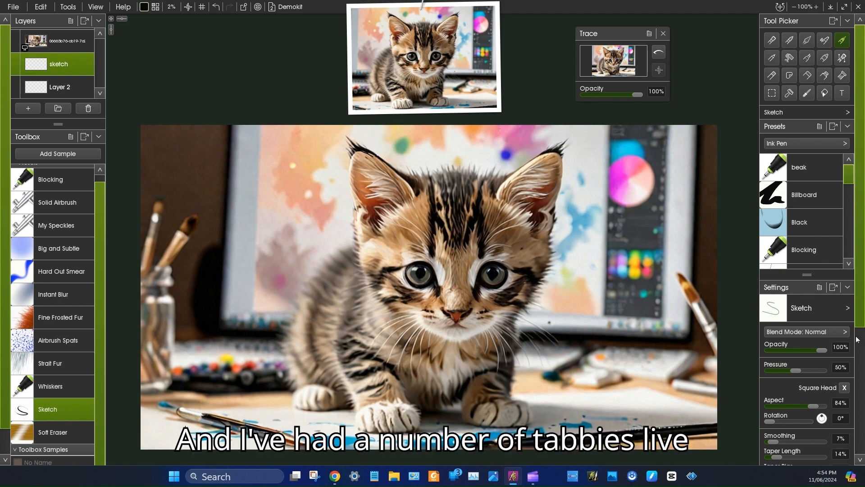
scroll(828, 448, "down", 5)
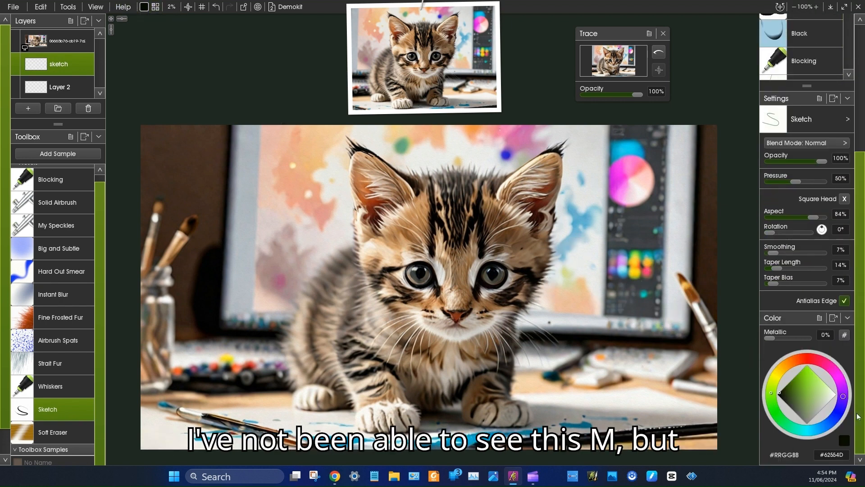
left_click(834, 422)
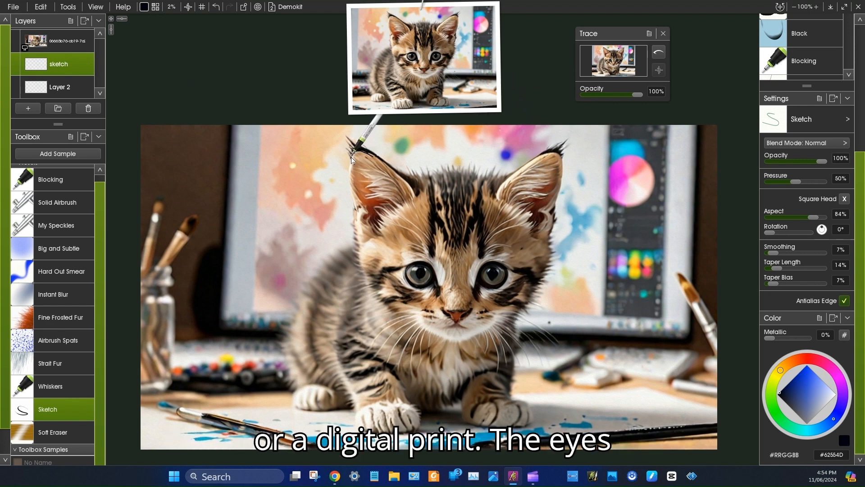
mouse_move(350, 164)
left_mouse_down()
mouse_move(363, 237)
mouse_move(424, 333)
mouse_move(457, 343)
left_mouse_up()
mouse_move(551, 232)
left_mouse_down()
mouse_move(552, 250)
mouse_move(459, 342)
left_mouse_up()
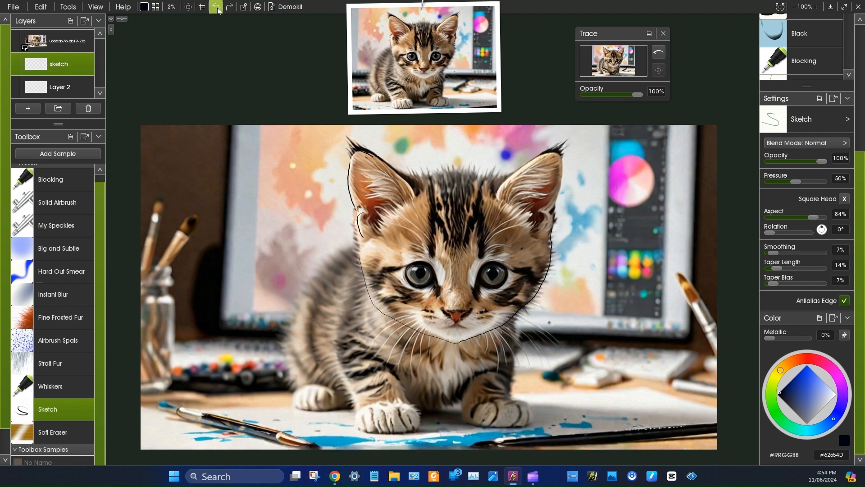
left_click_drag(558, 145, 499, 198)
left_click_drag(360, 151, 414, 199)
mouse_move(363, 151)
left_mouse_down()
mouse_move(423, 179)
mouse_move(507, 178)
left_mouse_up()
Step: Trace the kitten's back, three paws, the line under the belly and the right front leg
mouse_move(347, 245)
left_mouse_down()
mouse_move(293, 331)
mouse_move(334, 397)
mouse_move(301, 385)
left_mouse_up()
left_click_drag(355, 418, 396, 429)
mouse_move(356, 409)
left_mouse_down()
mouse_move(384, 413)
mouse_move(385, 402)
mouse_move(402, 431)
left_mouse_up()
mouse_move(476, 423)
left_mouse_down()
mouse_move(487, 406)
mouse_move(511, 426)
left_mouse_up()
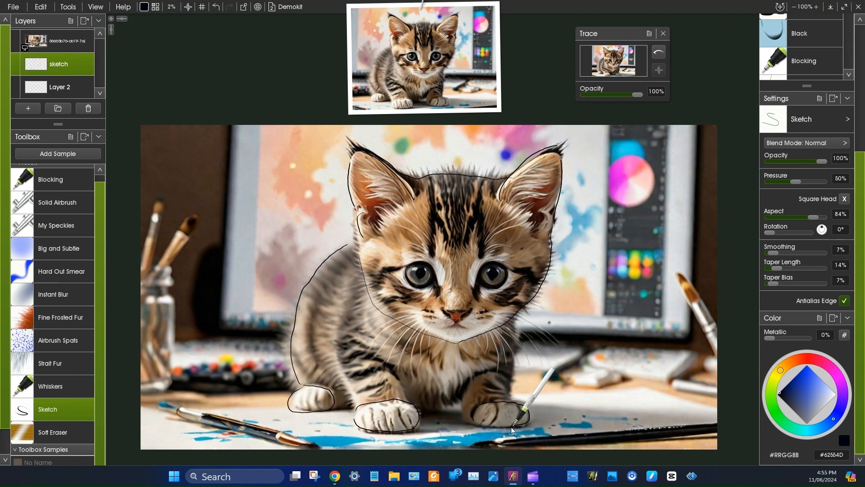
left_click_drag(423, 409, 454, 402)
left_click_drag(476, 366, 478, 429)
left_click_drag(468, 383, 461, 418)
left_click_drag(513, 328, 510, 399)
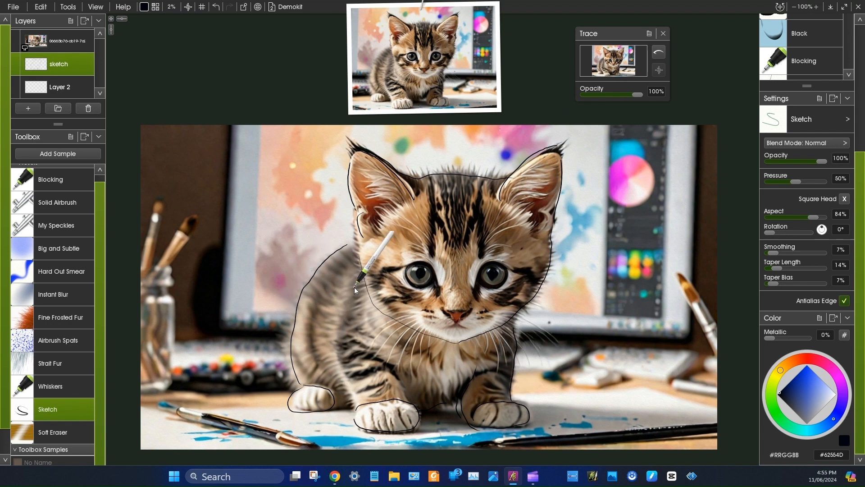
Step: Trace the left front leg and add zigzag fur edges along the body plus short stripe marks on the legs
left_click_drag(351, 292, 358, 402)
left_click_drag(391, 371, 410, 407)
left_click_drag(340, 261, 324, 380)
left_click_drag(356, 293, 360, 371)
left_click_drag(361, 387, 365, 386)
left_click_drag(377, 400, 382, 398)
left_click_drag(495, 394, 489, 395)
Step: Trace the cheek stripes and the curved markings around both eyes
mouse_move(369, 280)
left_mouse_down()
mouse_move(387, 271)
mouse_move(407, 295)
left_mouse_up()
left_click_drag(373, 289, 394, 303)
left_click_drag(433, 259, 439, 285)
left_click_drag(481, 258, 472, 290)
left_click_drag(517, 278, 498, 296)
left_click_drag(502, 303, 521, 308)
Step: Trace the mouth line beneath the nose and the small whisker marks on the muzzle
key("plus")
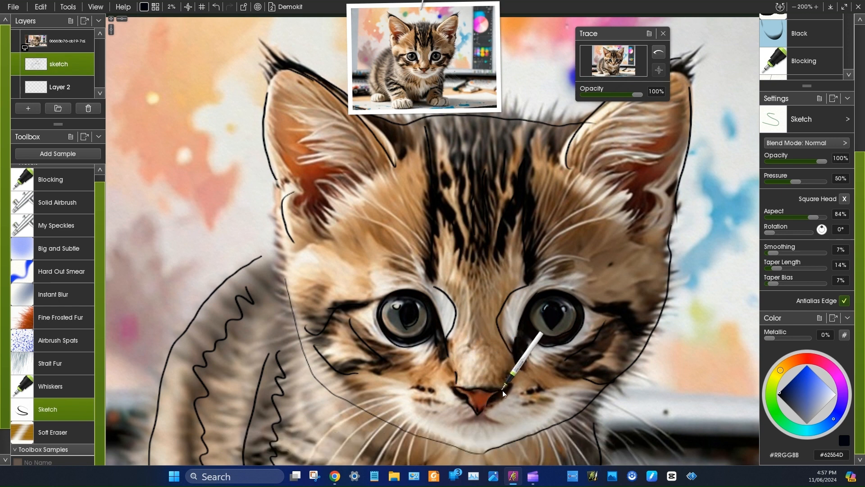
mouse_move(454, 422)
left_mouse_down()
mouse_move(477, 416)
mouse_move(497, 424)
left_mouse_up()
left_click_drag(416, 402, 432, 403)
left_click(418, 411)
left_click(430, 413)
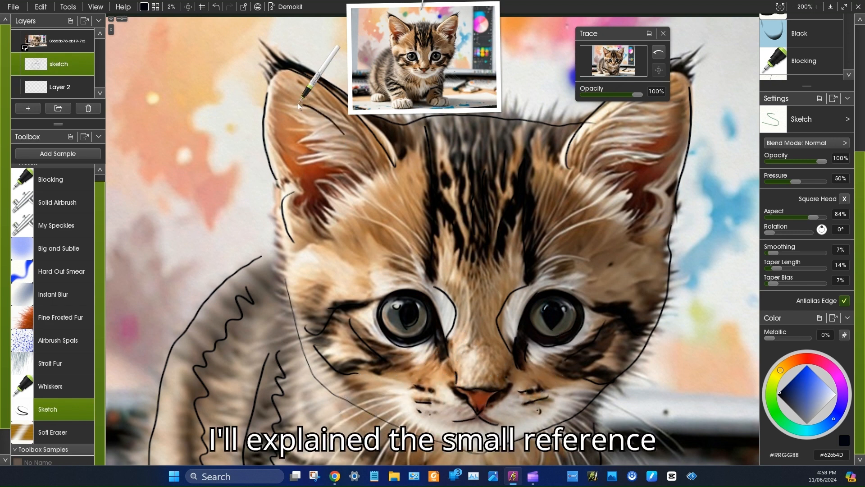
Step: Draw the inner ear lines, zigzag fur tufts at the ear bases and curved brow lines above the eyes
left_click_drag(347, 150, 303, 125)
left_click(335, 134)
left_click_drag(360, 201, 330, 227)
left_click_drag(597, 179, 634, 238)
left_click_drag(637, 144, 594, 147)
left_click(609, 131)
left_click_drag(652, 117, 610, 116)
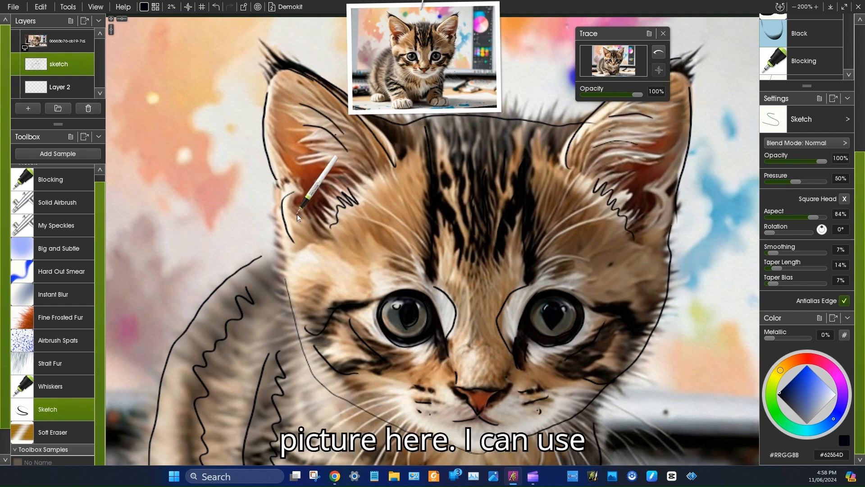
left_click_drag(369, 205, 405, 225)
left_click_drag(364, 221, 407, 246)
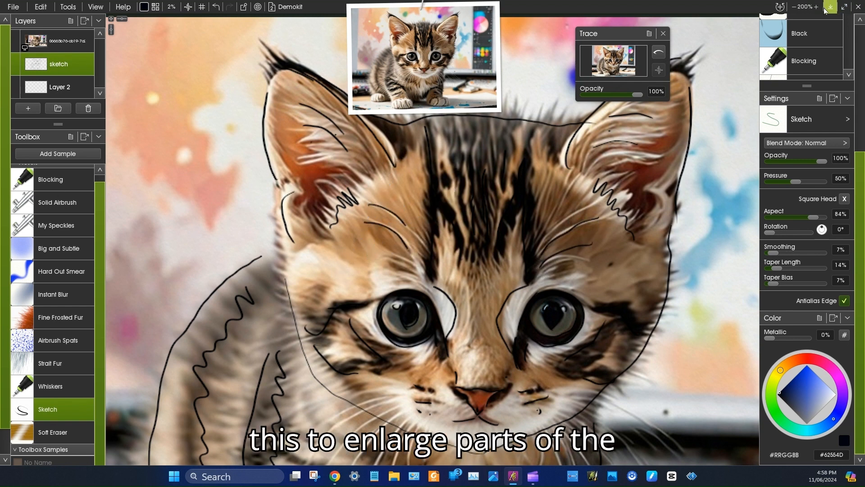
Step: Check the line drawing without the reference layer, then trace wavy fur lines across the kitten's chest
left_click(827, 8)
left_click(15, 38)
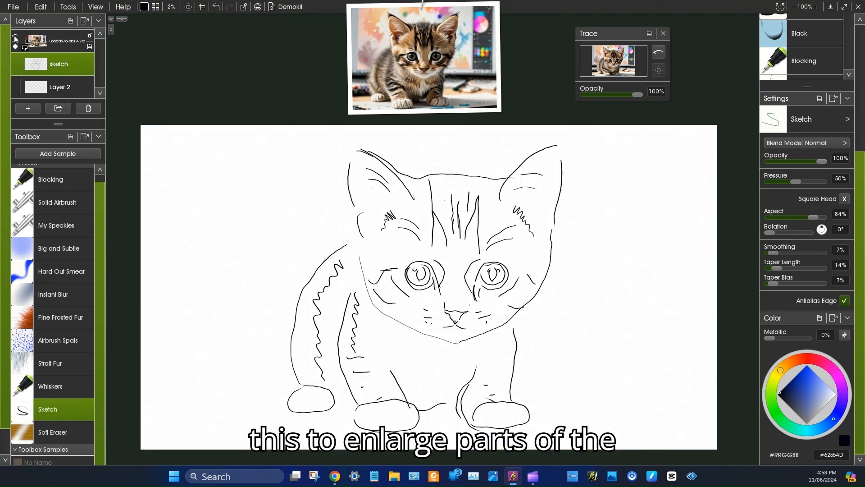
left_click(15, 37)
left_click_drag(403, 373, 437, 386)
left_click_drag(399, 347, 445, 359)
left_click(16, 59)
left_click(16, 59)
Step: Add toe lines to the paws and hide the kitten reference layer
left_click(15, 37)
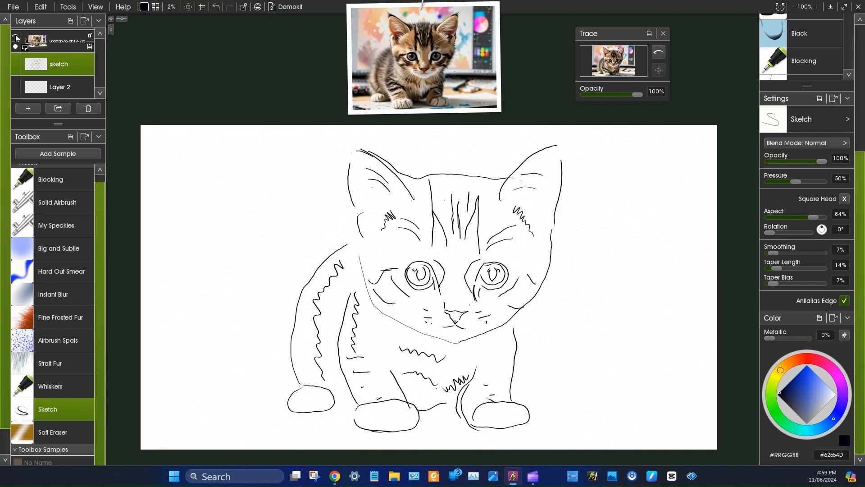
left_click(15, 37)
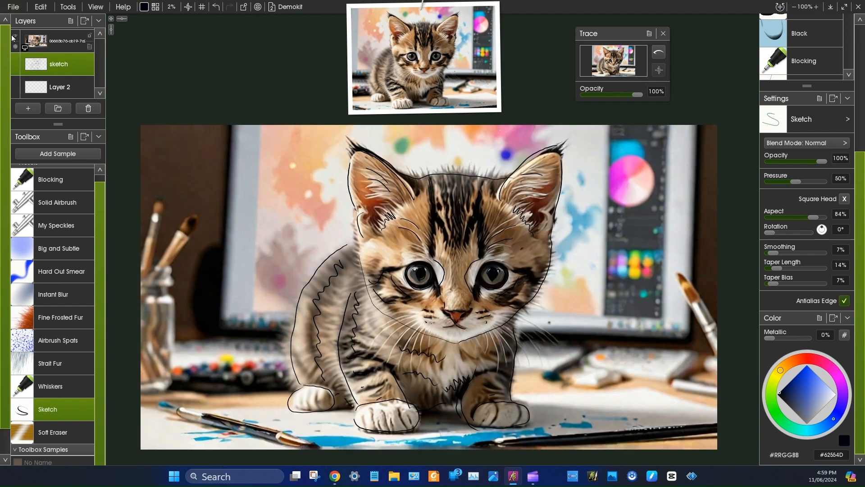
left_click(15, 39)
left_click(15, 39)
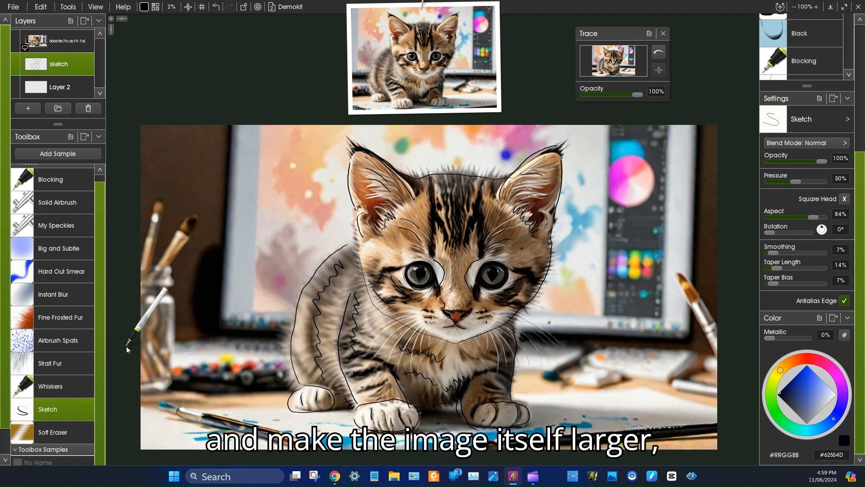
left_click(15, 37)
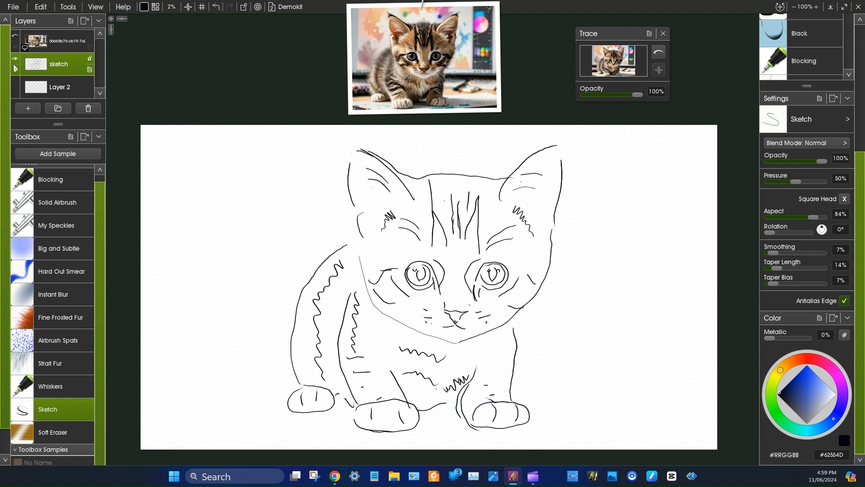
Step: Make Layer 2 the active layer and enlarge the pinned reference picture around the kitten's left eye
left_click(77, 88)
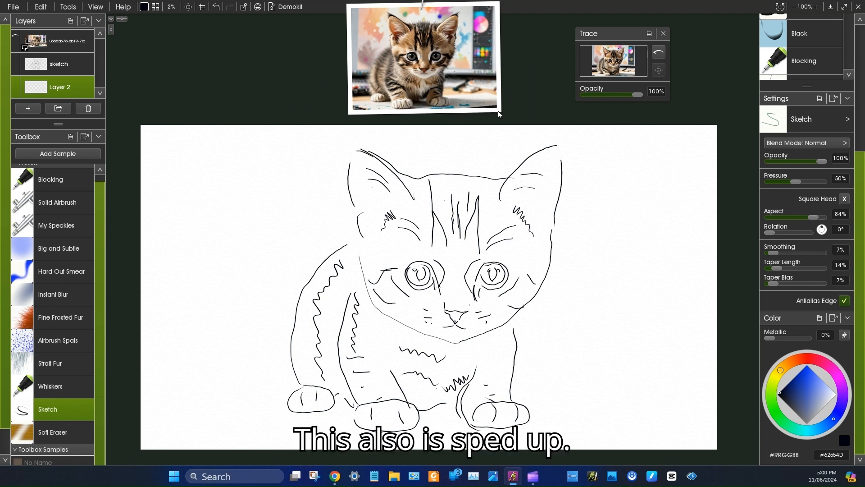
left_click_drag(479, 117, 541, 195)
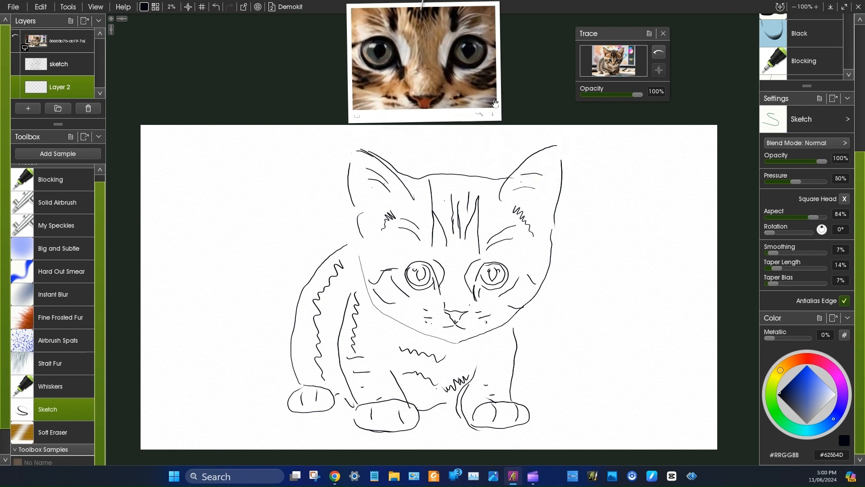
left_click_drag(494, 120, 525, 123)
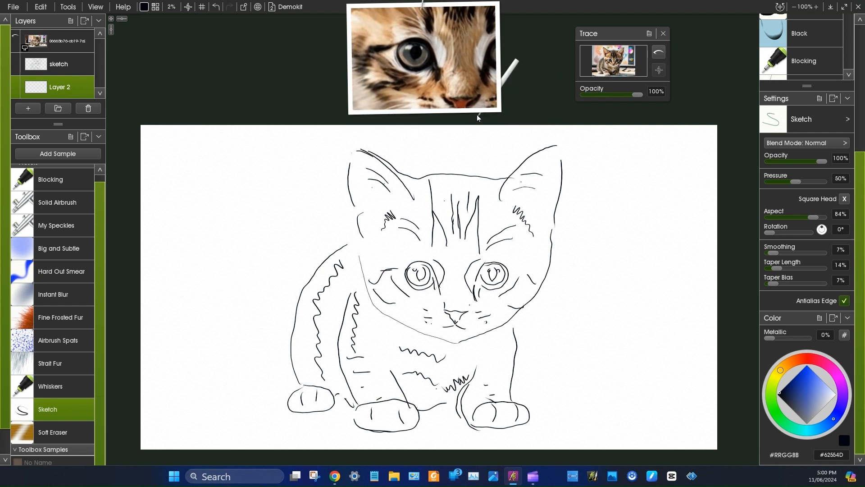
left_click_drag(480, 118, 556, 238)
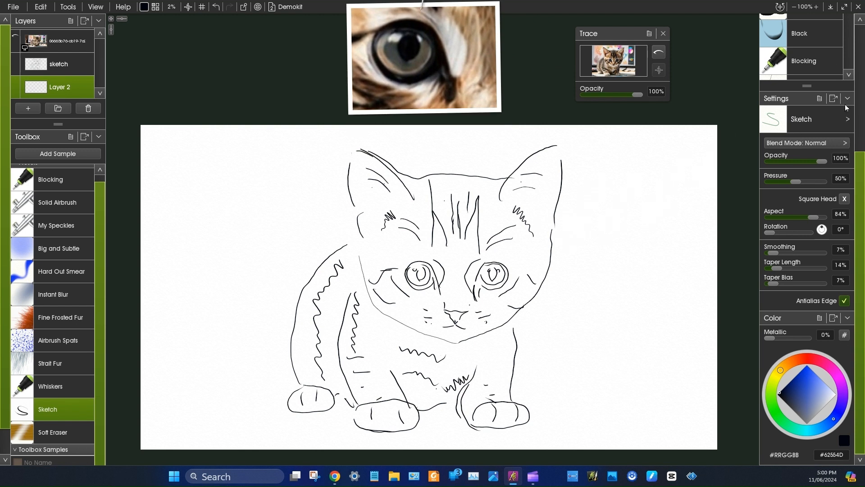
Step: Fill the kitten's left eye with dark grey on Layer 2 using the Blocking ink pen preset at 12% size
scroll(858, 170, "up", 5)
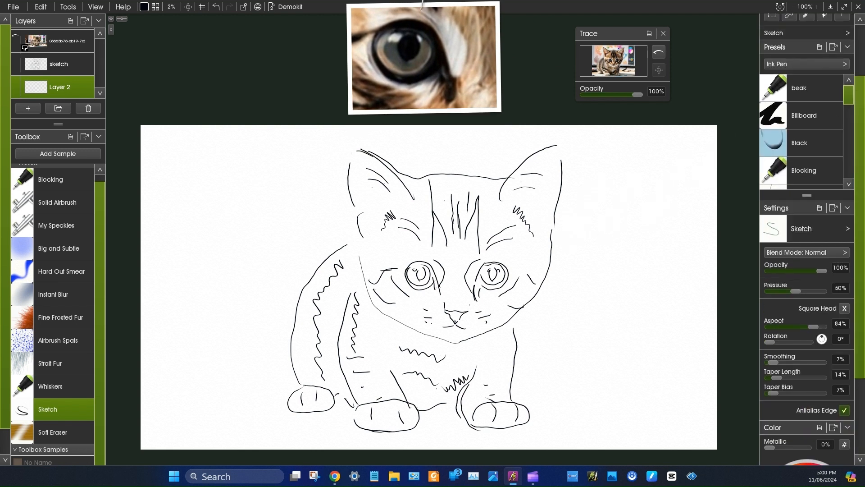
left_click_drag(856, 43, 808, 61)
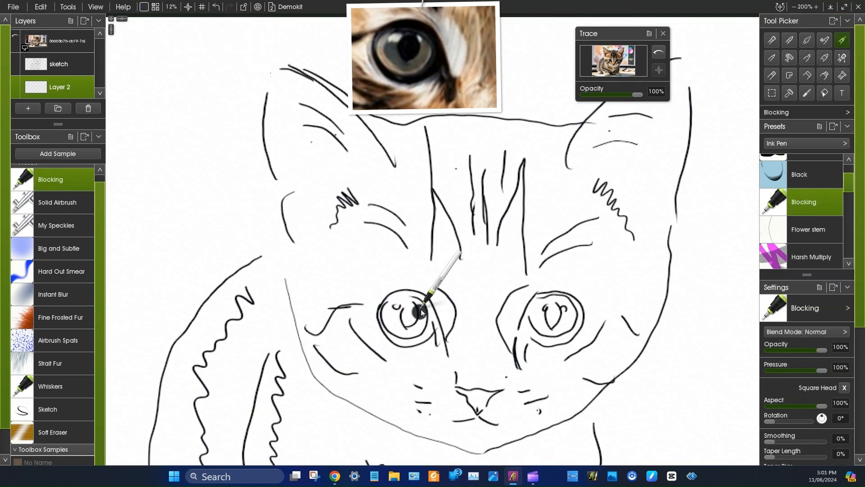
mouse_move(415, 313)
left_mouse_down()
mouse_move(397, 329)
mouse_move(403, 318)
left_mouse_up()
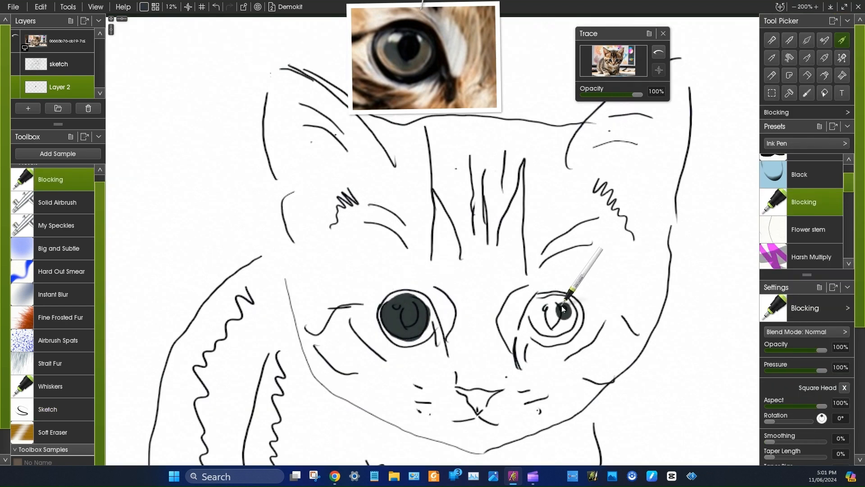
Step: Fill the kitten's right eye with dark grey, and add a pale blue-grey patch to both eyes with the Blocking pen at 9% size
mouse_move(560, 310)
left_mouse_down()
mouse_move(548, 329)
mouse_move(551, 321)
left_mouse_up()
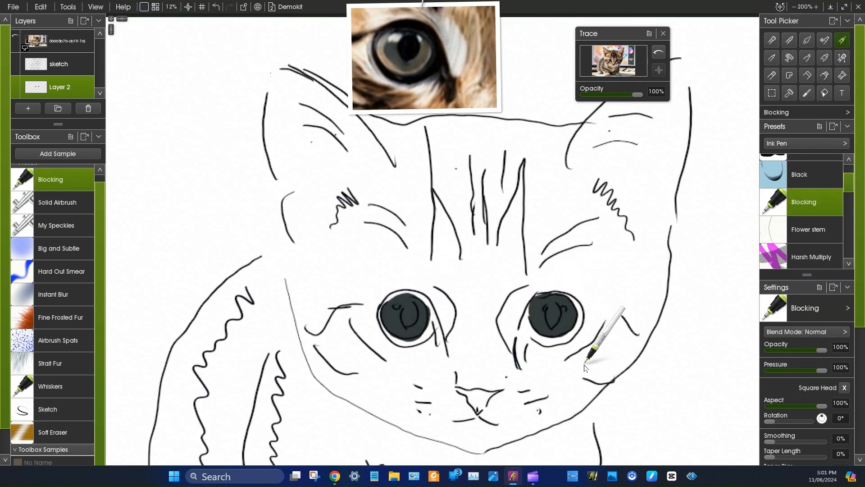
scroll(862, 318, "down", 5)
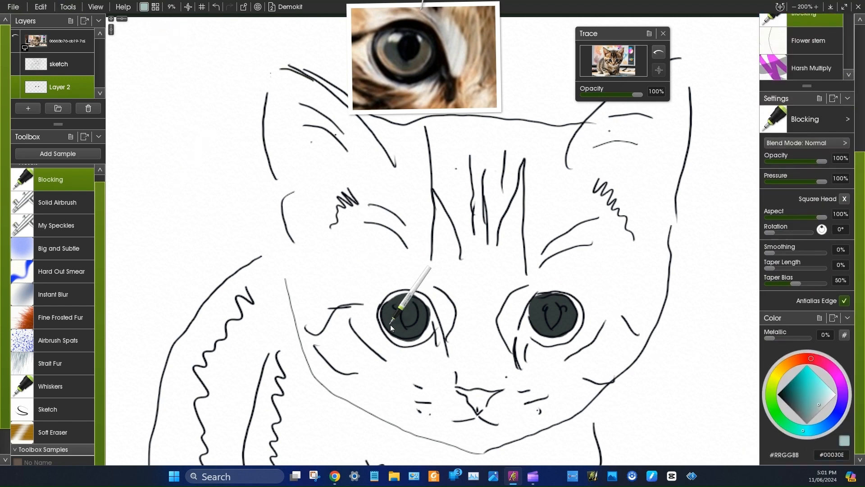
left_click_drag(390, 324, 392, 328)
left_click_drag(537, 325, 535, 316)
Step: Soften the pale patches in both eyes with the Instant Blur preset at 12% size
left_click(52, 294)
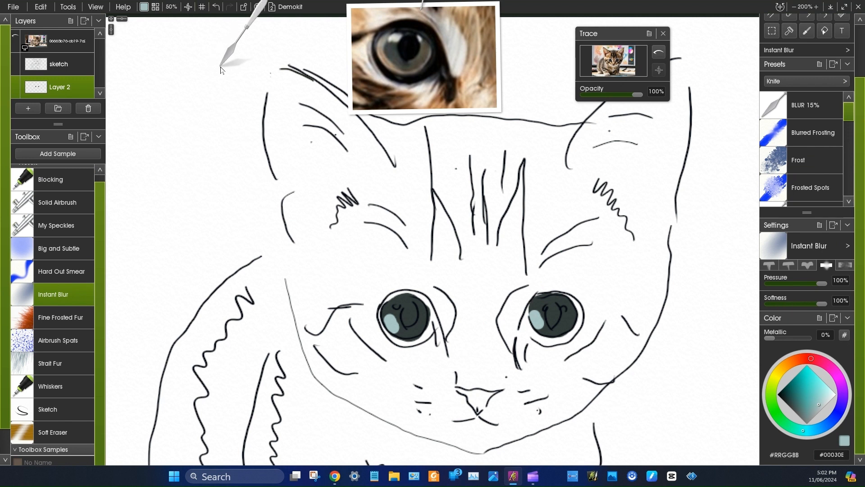
left_click(171, 7)
left_click(411, 266)
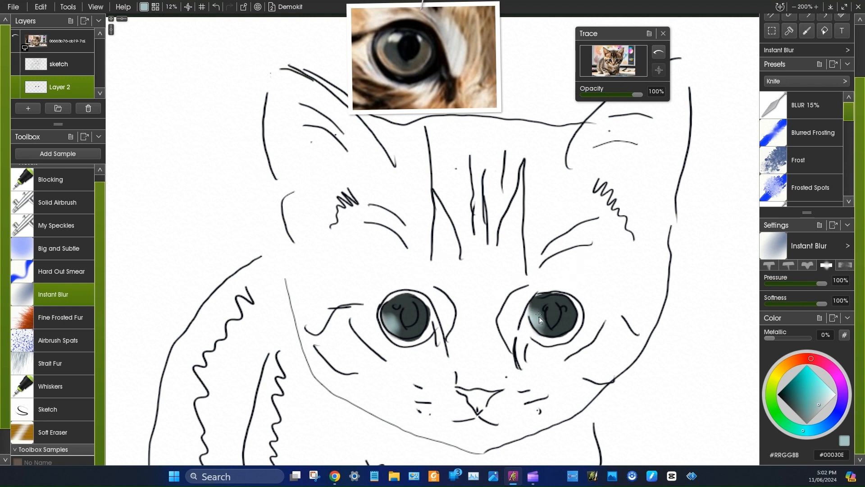
Step: Select the contents of Layer 2 and paint pale radiating iris streaks in both eyes with Fine Frosted Fur at 14% size
left_click(40, 7)
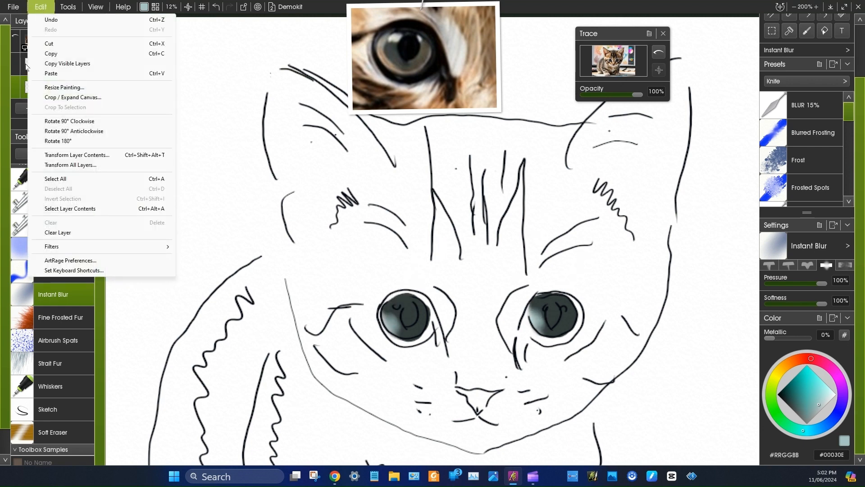
left_click(67, 209)
left_click(61, 317)
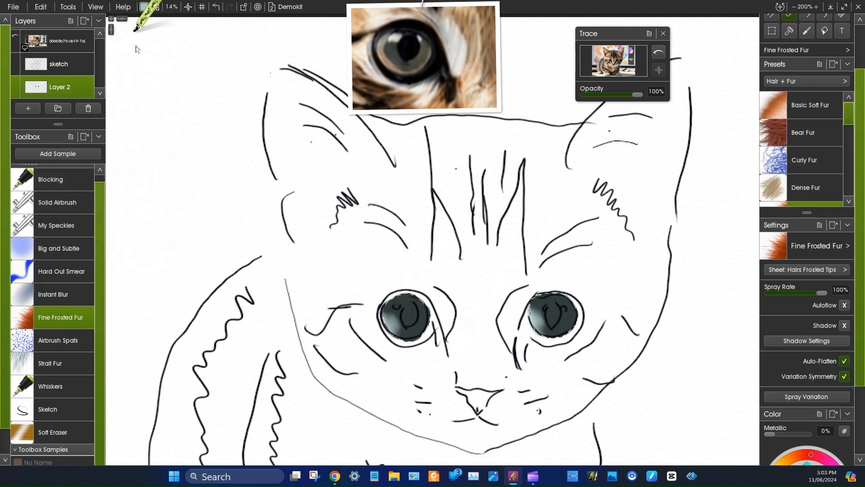
scroll(824, 409, "down", 2)
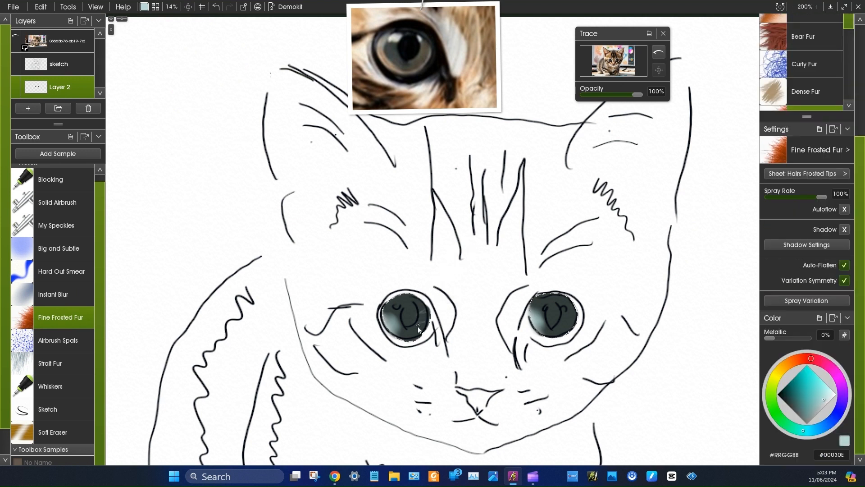
left_click_drag(418, 313, 420, 332)
left_click_drag(590, 298, 554, 337)
left_click(784, 394)
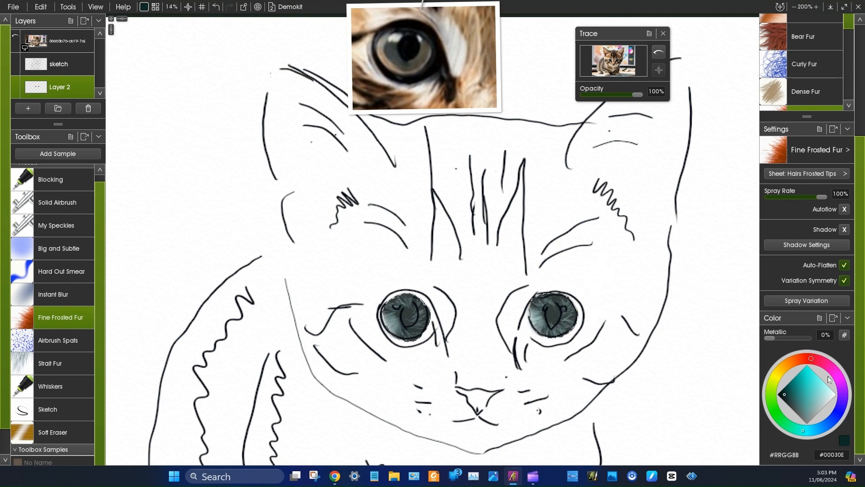
Step: Add a new layer above Layer 2 and set the paint colour to black
left_click(29, 109)
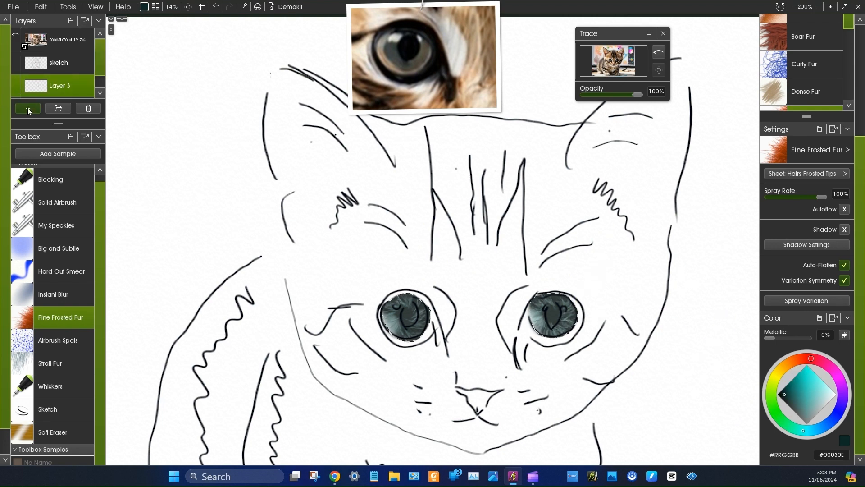
left_click(780, 395)
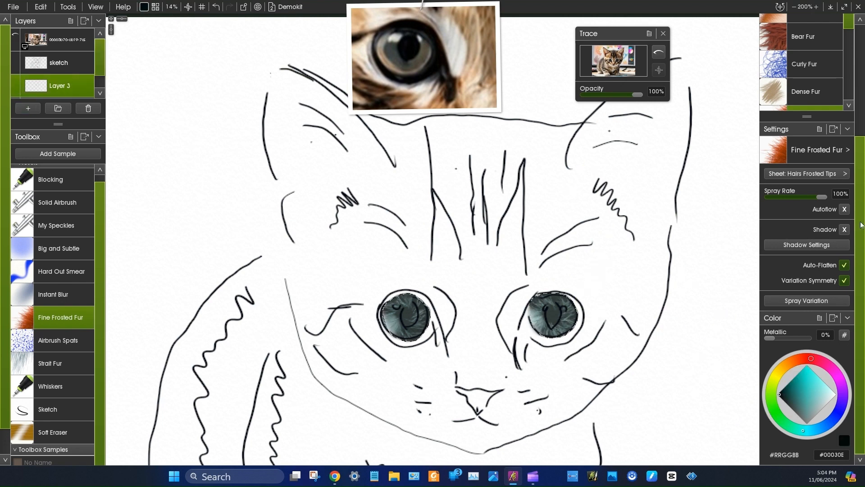
Step: Try painting black oval pupils on Layer 3 with the Blocking ink pen at 9% size, and compare them with the reference layer
left_click_drag(860, 225, 854, 90)
left_click(842, 40)
left_click_drag(408, 306, 409, 301)
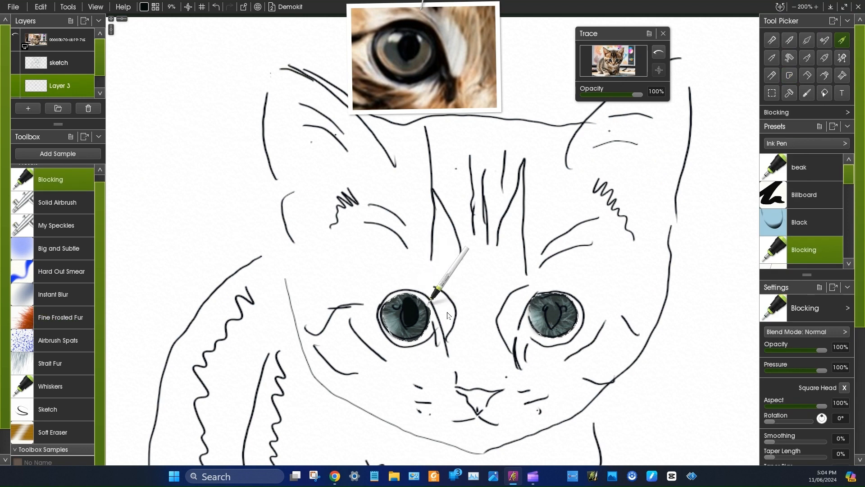
left_click(15, 36)
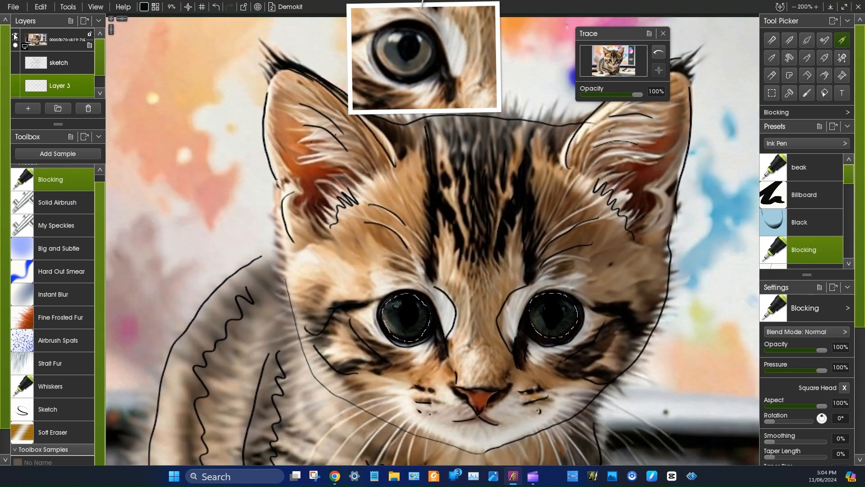
left_click(14, 36)
Step: Try shaping the pupils with Hard Out Smear at 11% size while the sketch is hidden, and undo the pupil painting
left_click(15, 58)
left_click(60, 270)
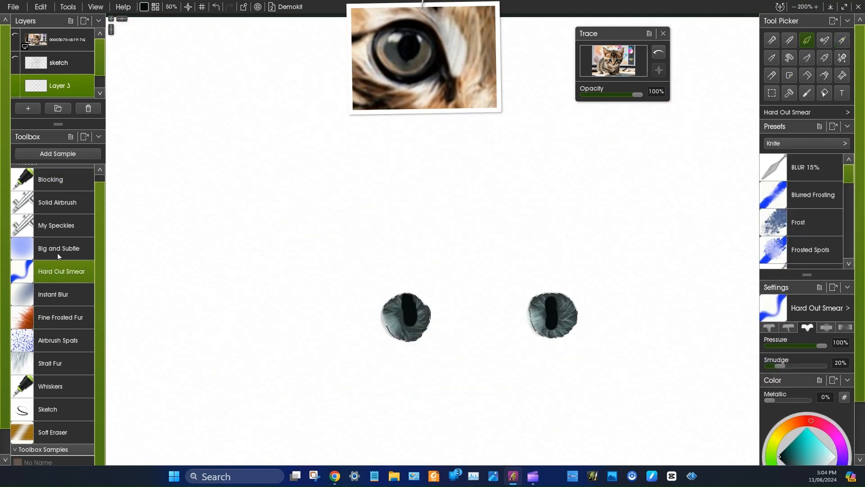
mouse_move(401, 304)
left_mouse_down()
mouse_move(414, 319)
mouse_move(404, 322)
mouse_move(407, 305)
left_mouse_up()
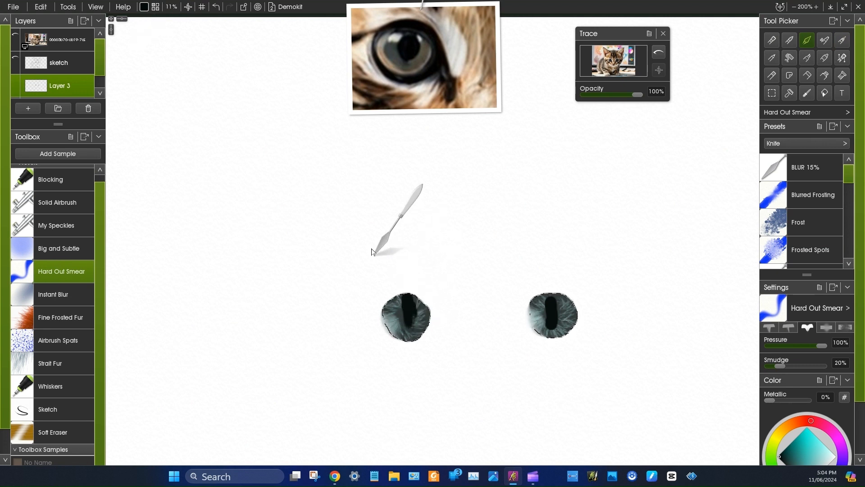
left_click(217, 7)
left_click(218, 8)
left_click(218, 8)
left_click(218, 8)
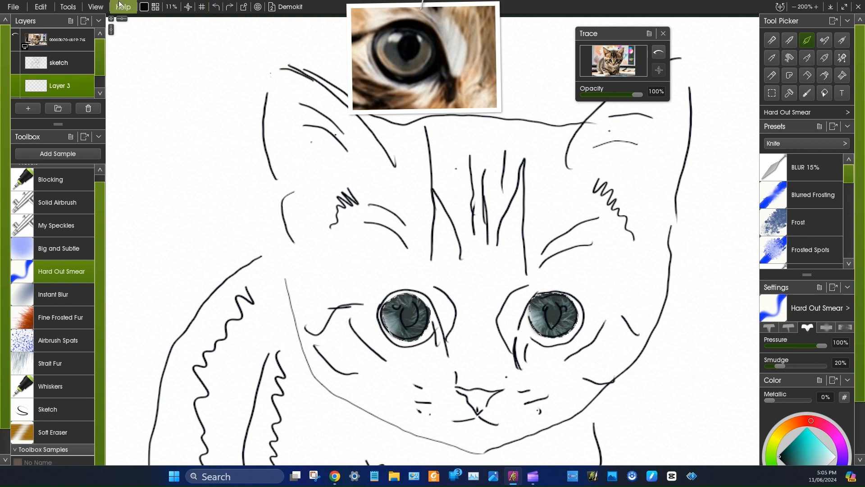
Step: Paint pointed black slit pupils in both eyes on Layer 3 with the Blocking ink pen, refining them at 6% size
left_click(50, 179)
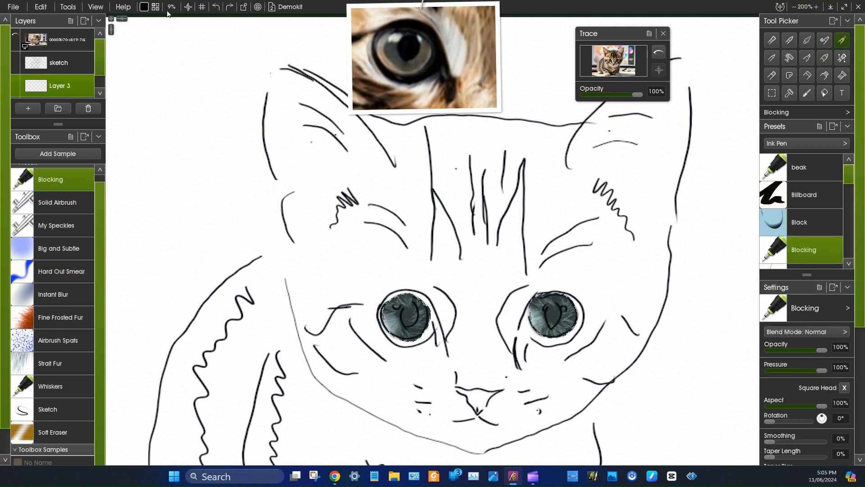
mouse_move(550, 309)
left_mouse_down()
mouse_move(551, 319)
mouse_move(553, 299)
left_mouse_up()
left_click_drag(413, 314, 396, 296)
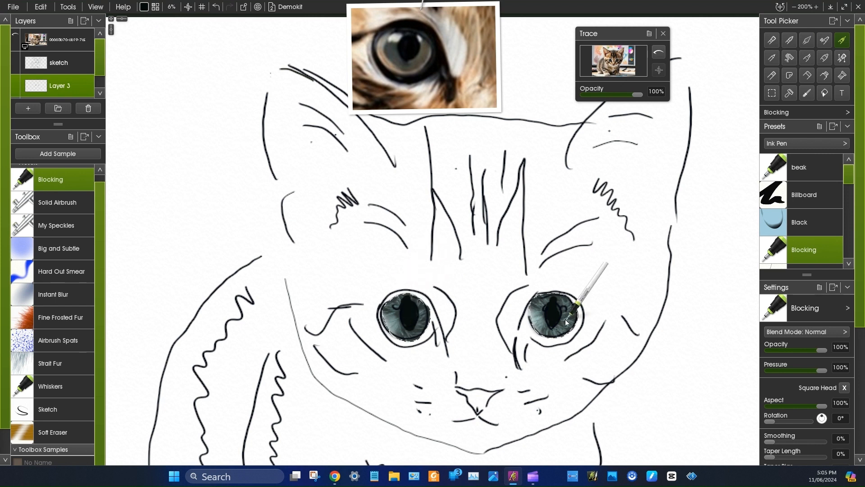
mouse_move(560, 305)
left_mouse_down()
mouse_move(548, 318)
mouse_move(554, 320)
mouse_move(549, 293)
left_mouse_up()
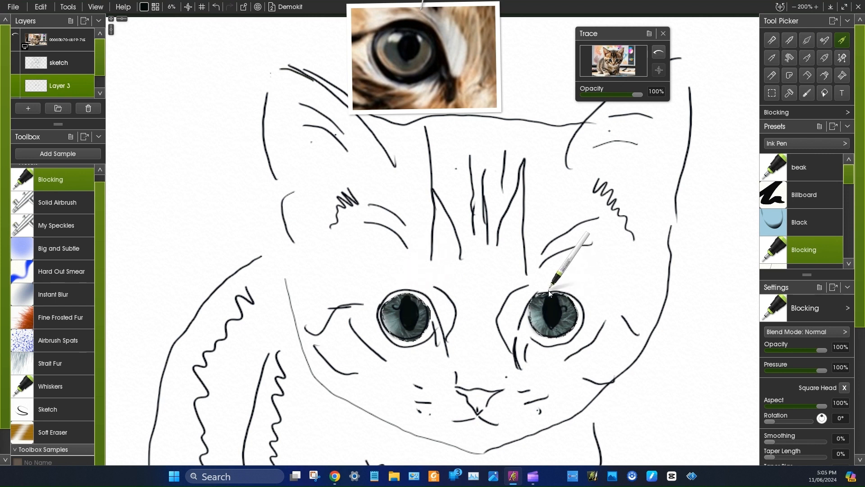
Step: Shade the upper part of both eyes in black with the Airbrush at 46% opacity and 55% size
left_click(827, 42)
left_click(793, 351)
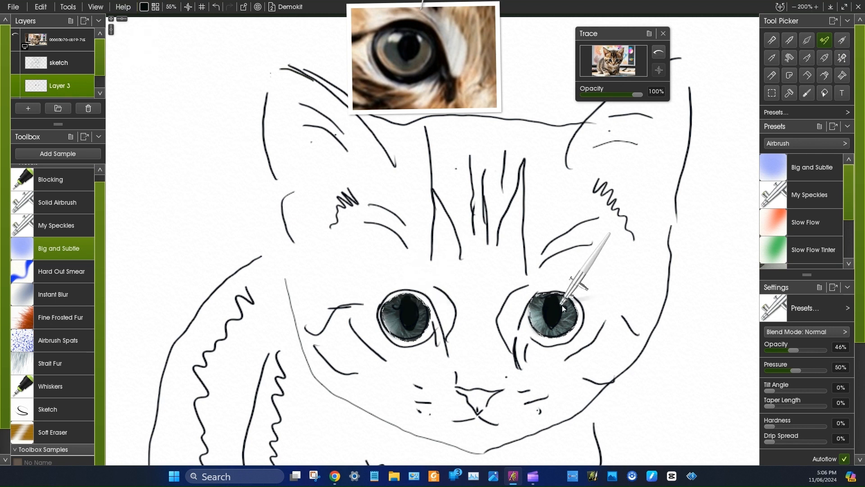
left_click_drag(560, 298, 533, 297)
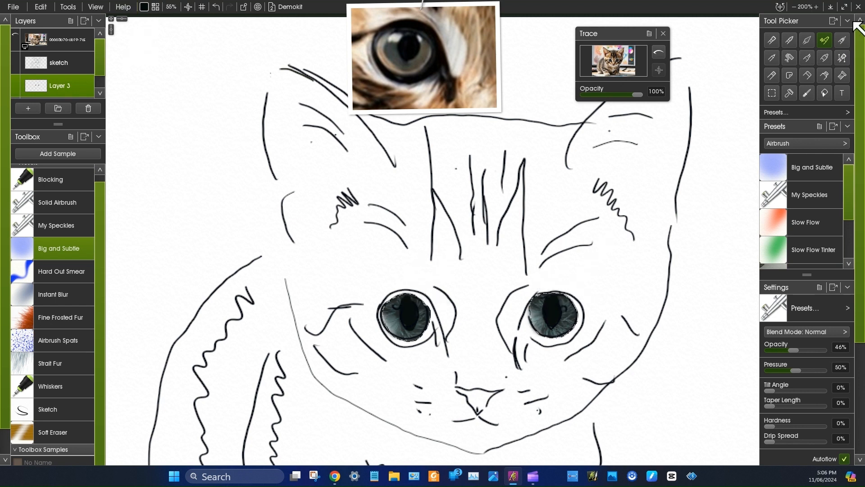
Step: Add a small white reflection dot beside each pupil with the Blocking ink pen at 6% size
left_click(842, 40)
left_click_drag(859, 303, 859, 430)
left_click(834, 394)
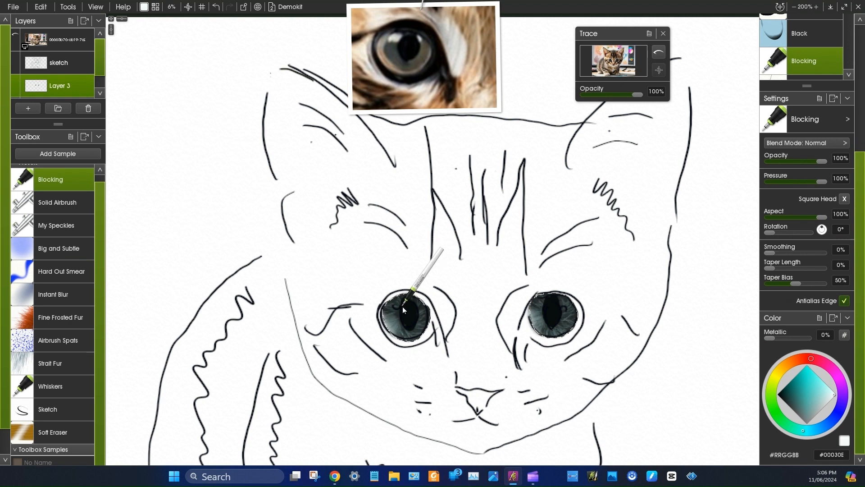
left_click(402, 307)
left_click(547, 304)
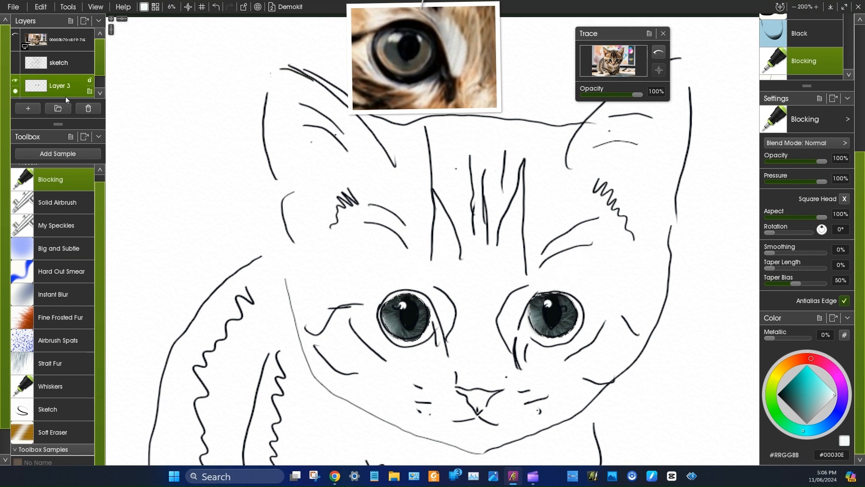
Step: Merge Layer 3 down into Layer 2 and add a new layer above it
scroll(36, 63, "down", 1)
right_click(62, 64)
left_click(85, 216)
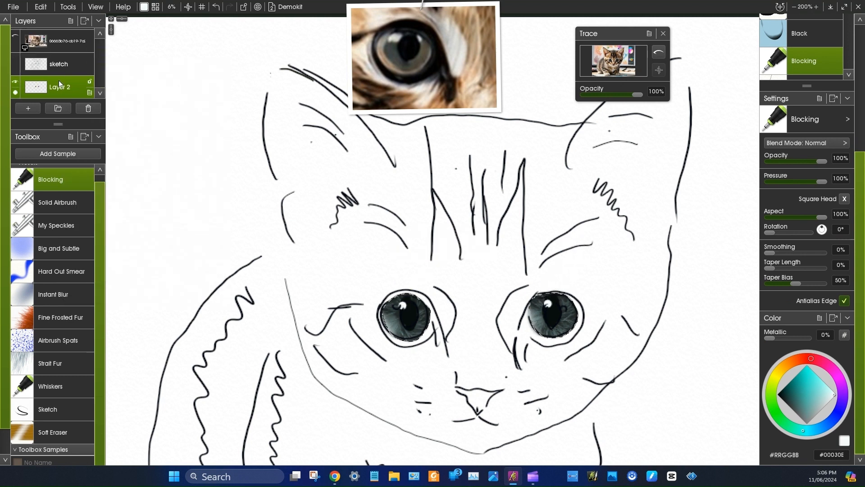
left_click(28, 104)
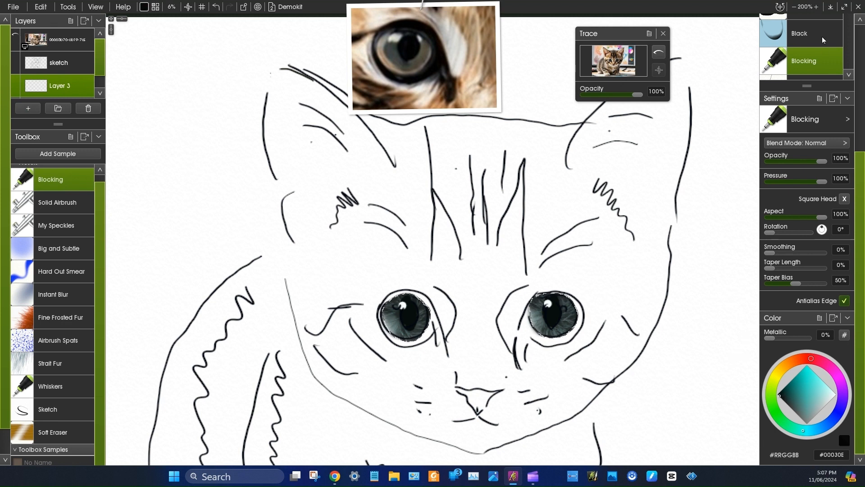
Step: Invert the selection and paint black rims and inner corners around both eyes with the Blocking ink pen at 6% size
left_click(41, 7)
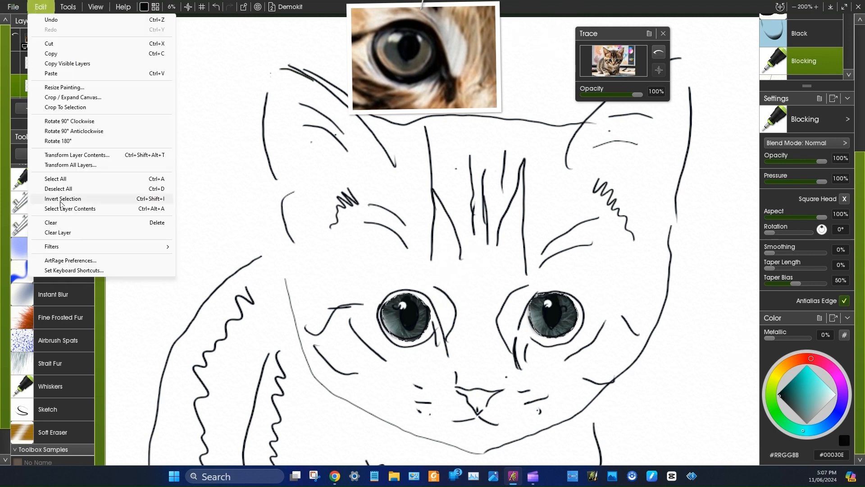
left_click(61, 202)
mouse_move(424, 298)
left_mouse_down()
mouse_move(433, 315)
mouse_move(420, 342)
mouse_move(388, 331)
mouse_move(390, 301)
mouse_move(423, 303)
mouse_move(420, 294)
mouse_move(431, 324)
mouse_move(402, 342)
mouse_move(382, 320)
mouse_move(422, 341)
mouse_move(406, 343)
mouse_move(384, 314)
mouse_move(433, 315)
mouse_move(435, 334)
left_mouse_up()
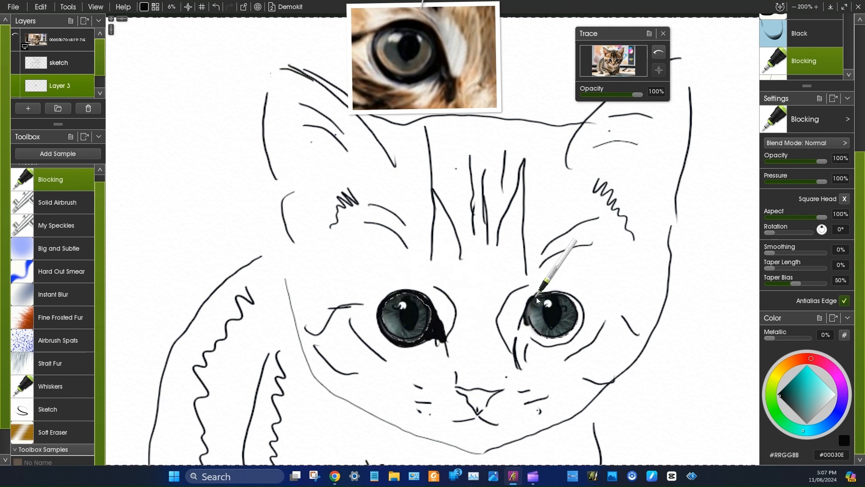
mouse_move(537, 293)
left_mouse_down()
mouse_move(574, 298)
mouse_move(580, 310)
mouse_move(560, 346)
mouse_move(571, 337)
mouse_move(557, 345)
mouse_move(523, 353)
left_mouse_up()
Step: Smear the black inner corners of both eyes downward with Hard Out Smear at 17% size
left_click(22, 272)
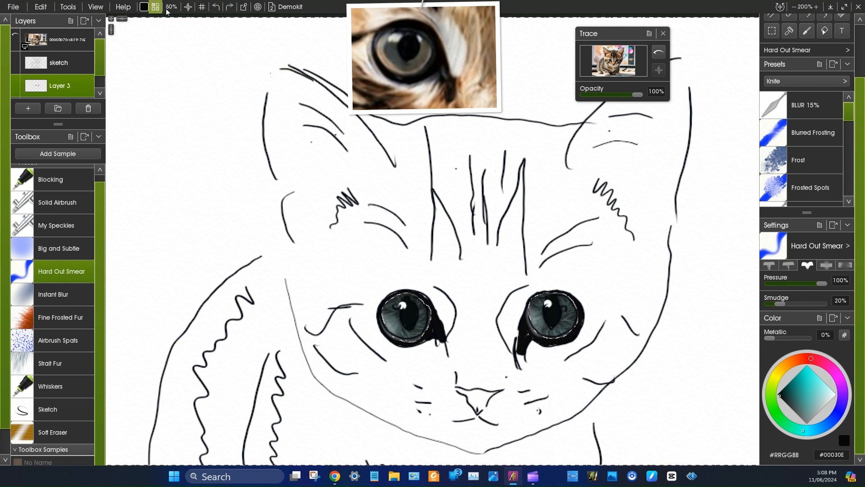
left_click_drag(437, 337, 446, 347)
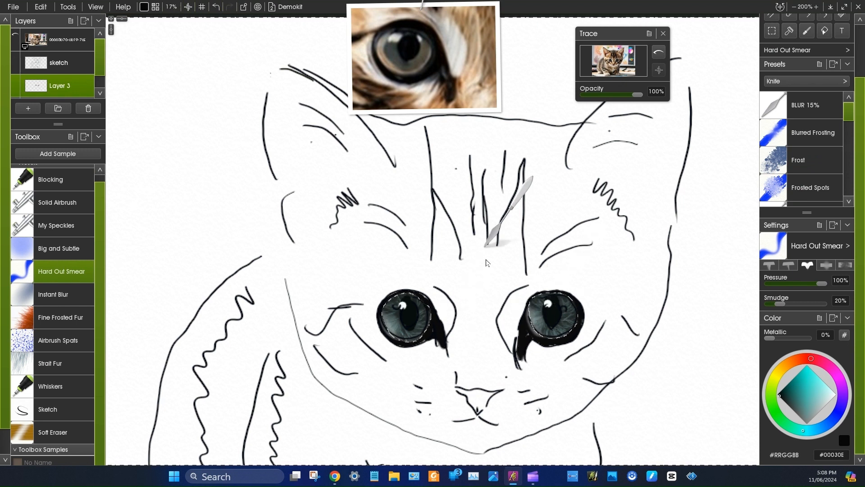
Step: Clear the selection while checking the painted eyes with the sketch layer hidden, and show the sketch again
left_click(15, 60)
left_click(40, 7)
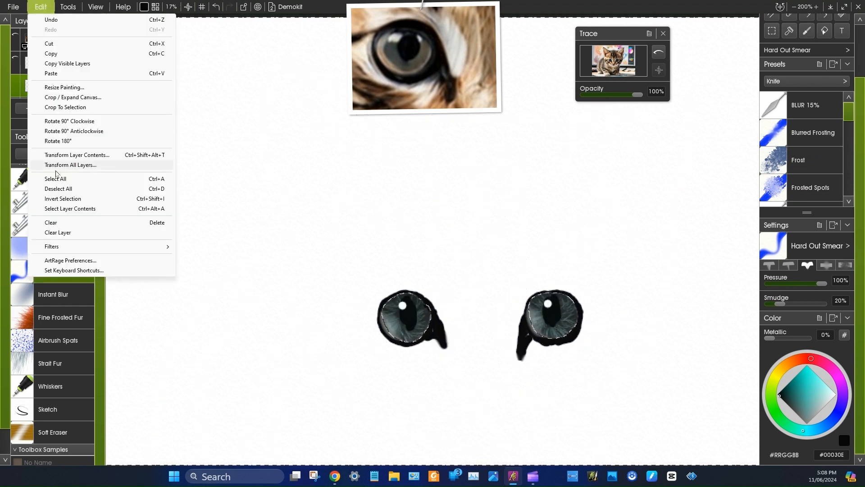
left_click(65, 190)
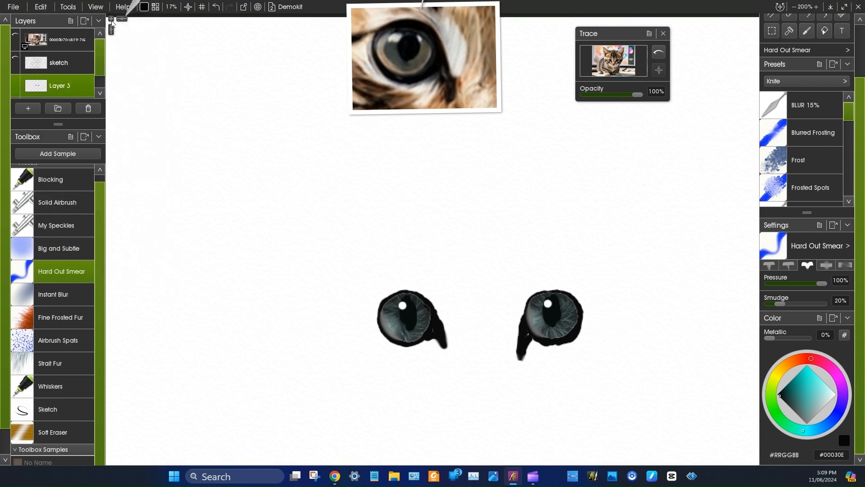
left_click(15, 60)
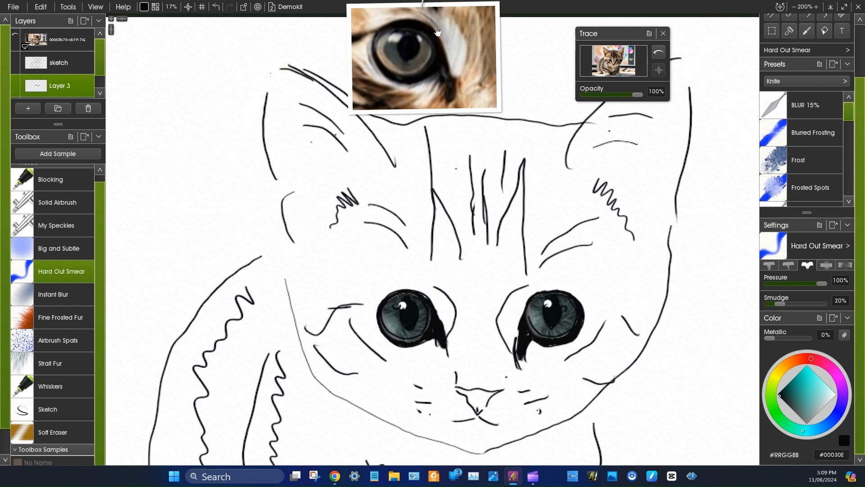
Step: Reposition the pinned reference picture on the kitten's nose and mouth and enlarge its frame
mouse_move(468, 82)
left_click_drag(492, 122, 455, 82)
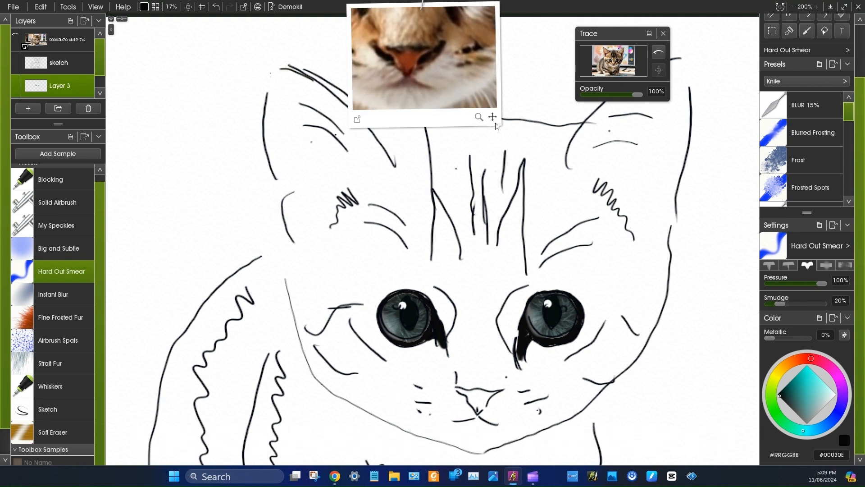
left_click_drag(498, 125, 526, 212)
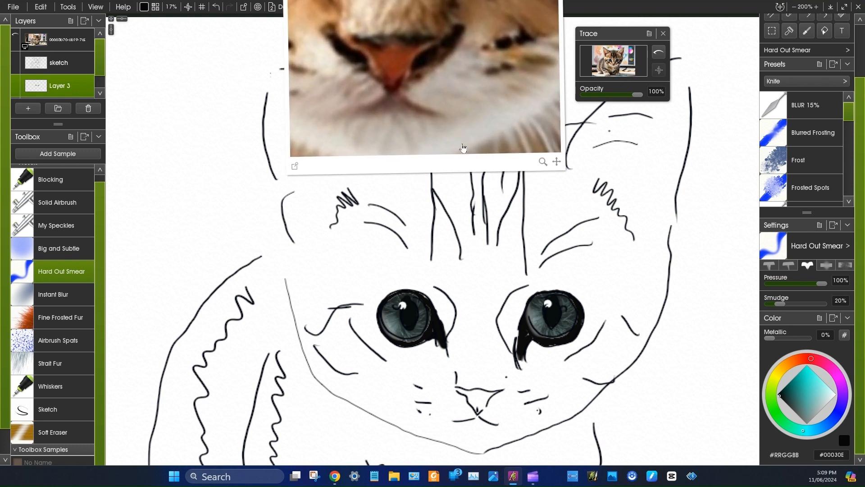
left_click_drag(463, 141, 465, 173)
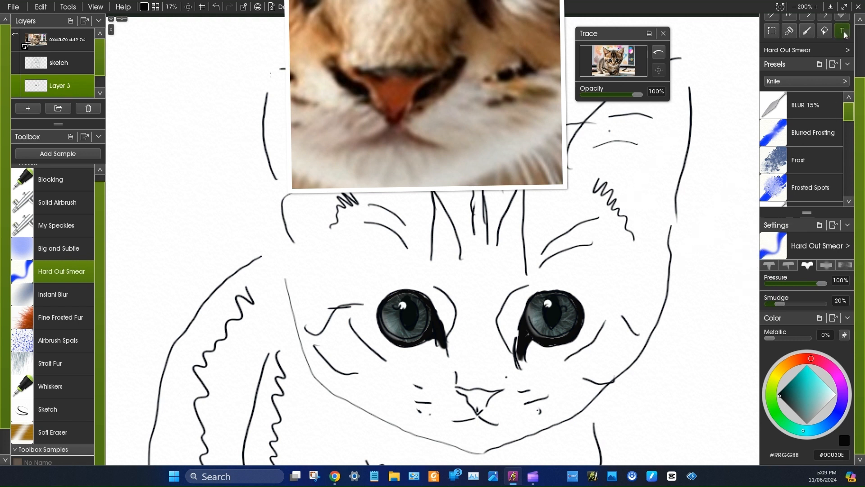
Step: Sample the orange-brown of the nose from the reference picture and fill the sketched nose with the Blocking pen at 4% size
left_click(807, 32)
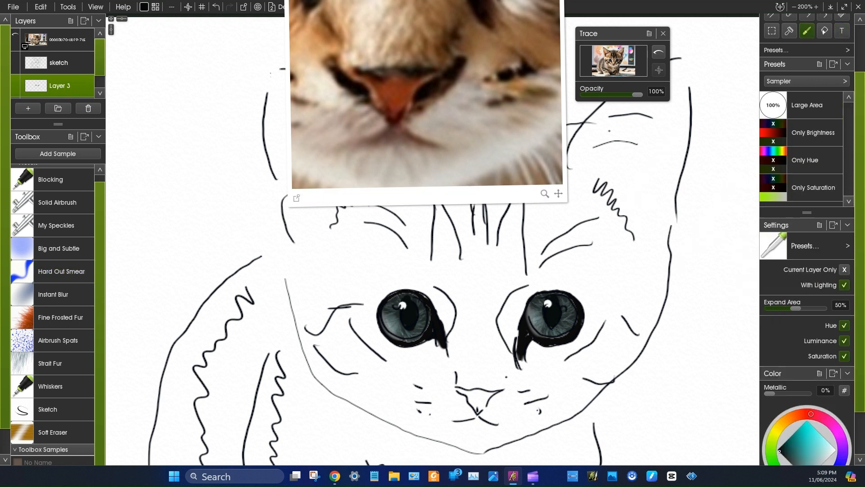
left_click(397, 95)
left_click(858, 75)
left_click(842, 40)
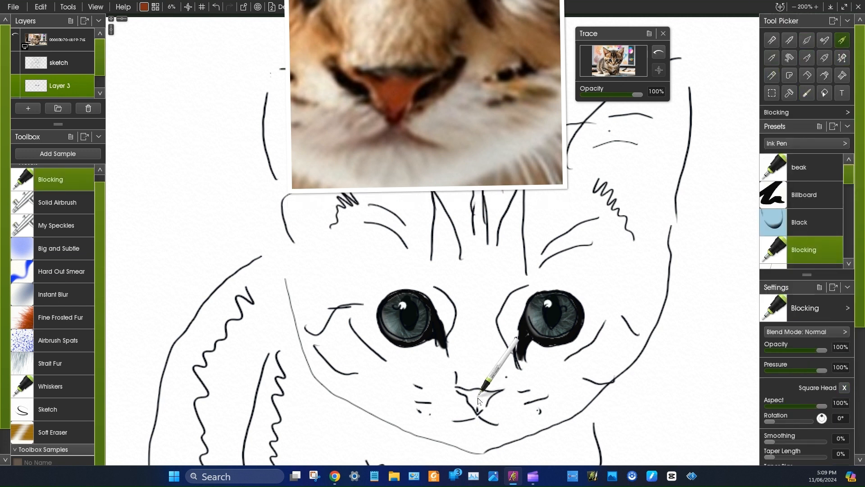
left_click_drag(476, 405, 453, 391)
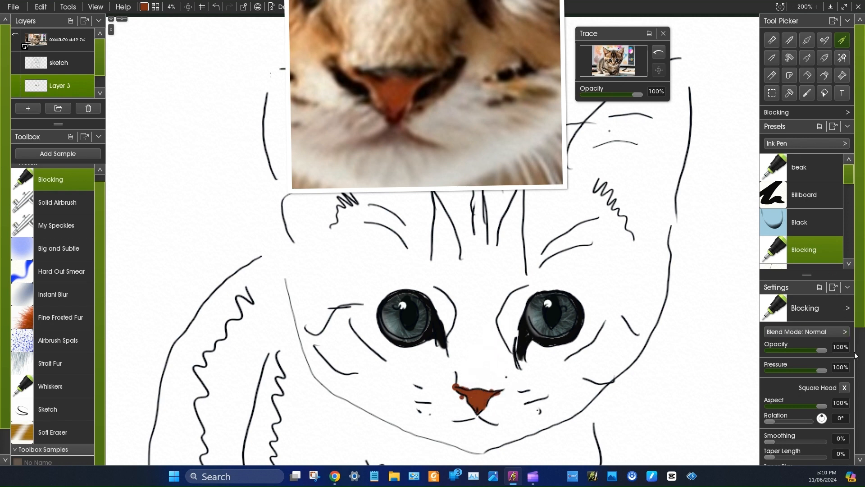
Step: Choose a near-black colour and paint a dark border around the nose with the Blocking pen at 4% size
left_click(859, 326)
left_click(779, 396)
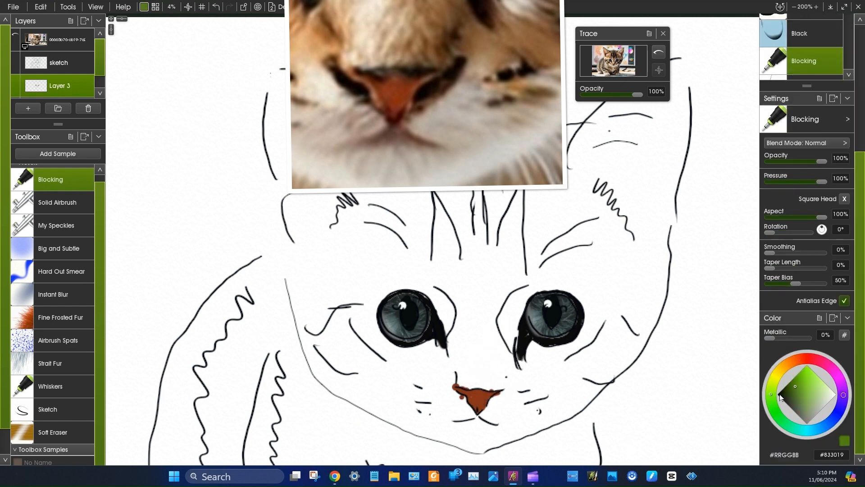
left_click(834, 416)
left_click(460, 396)
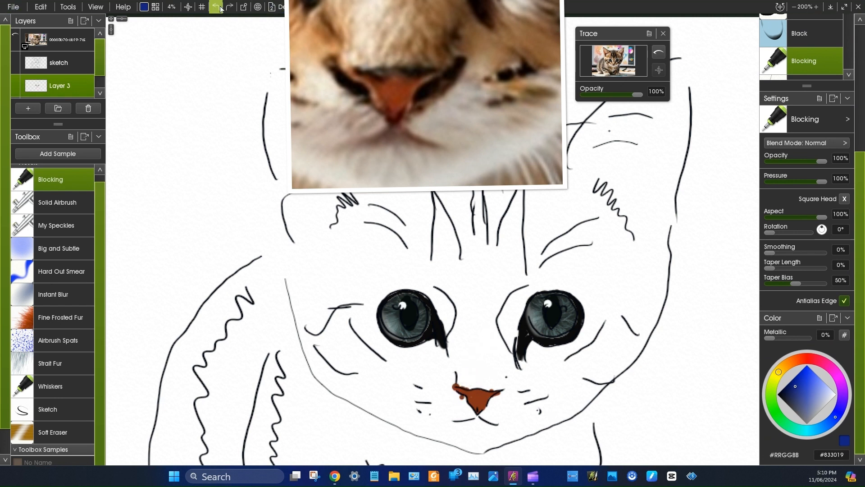
left_click(780, 396)
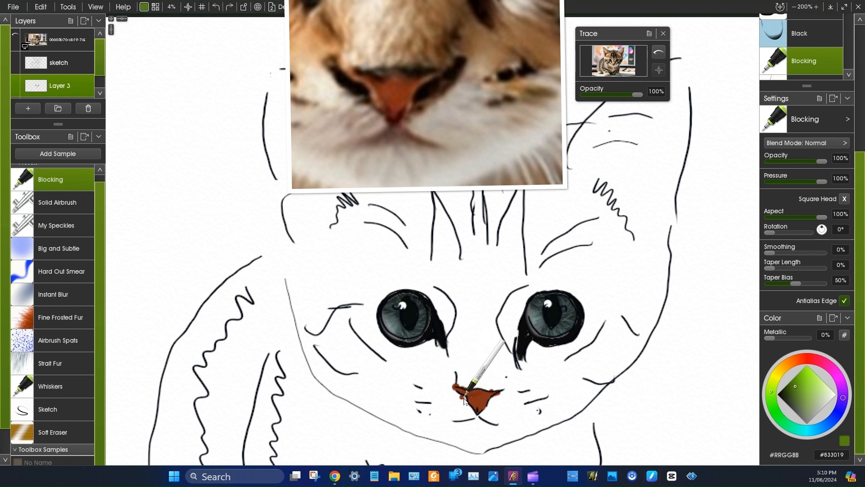
left_click(780, 395)
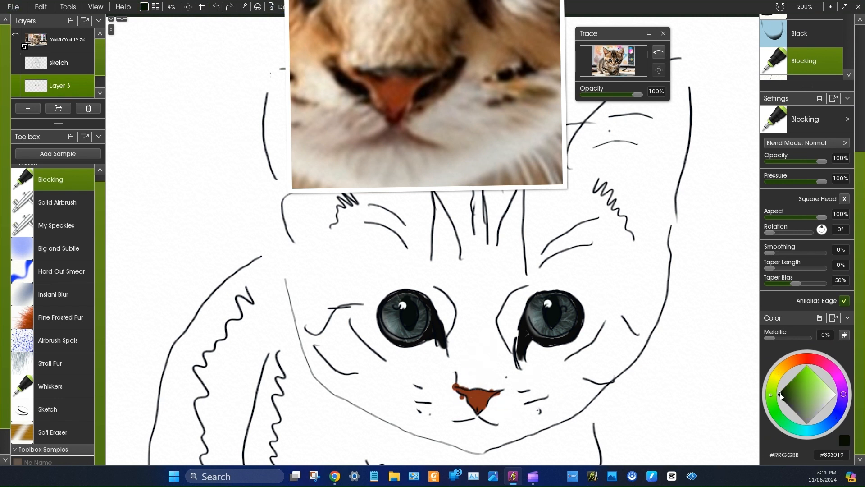
mouse_move(459, 391)
left_mouse_down()
mouse_move(465, 399)
mouse_move(495, 396)
mouse_move(454, 387)
mouse_move(497, 397)
mouse_move(472, 413)
left_mouse_up()
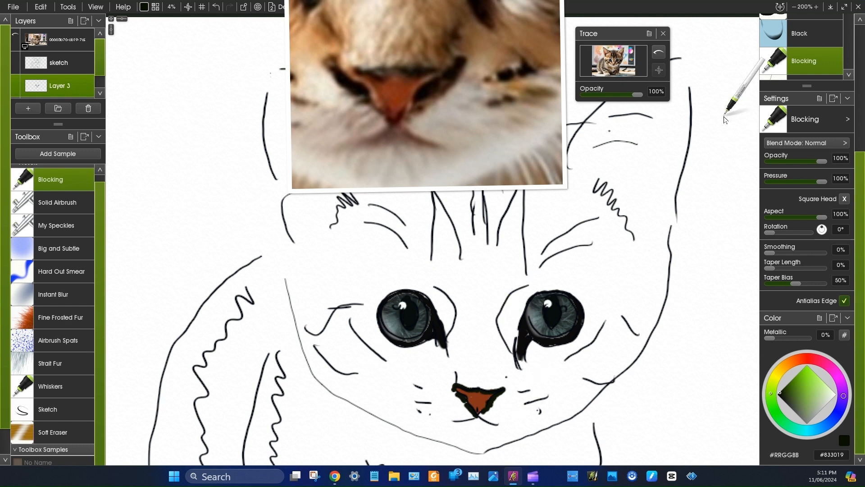
Step: Soften the nose's border with Instant Blur and redraw its dark edges with the Sketch pen at 2% size, hiding the sketch layer
left_click(52, 294)
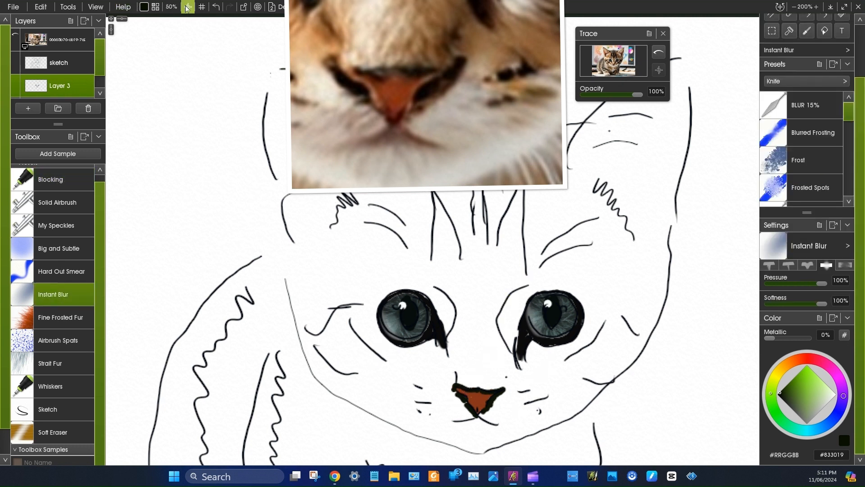
mouse_move(454, 389)
left_mouse_down()
mouse_move(467, 424)
mouse_move(474, 381)
mouse_move(497, 379)
mouse_move(497, 408)
mouse_move(477, 383)
left_mouse_up()
left_click(50, 409)
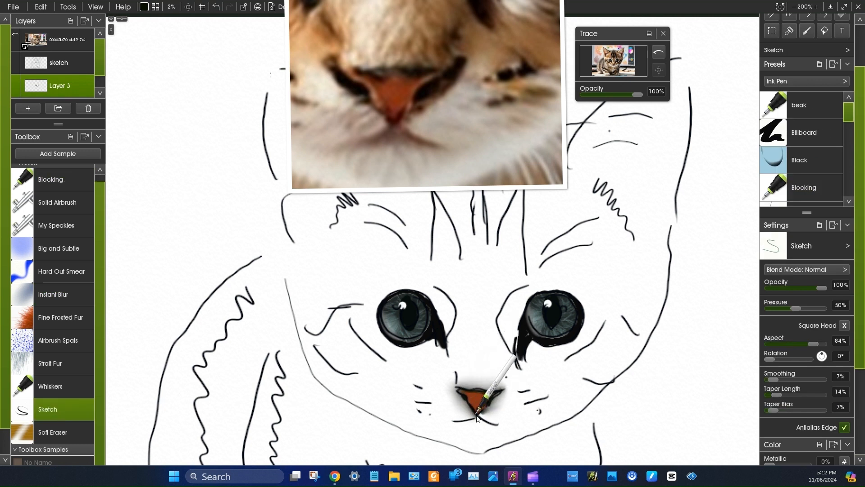
left_click(15, 58)
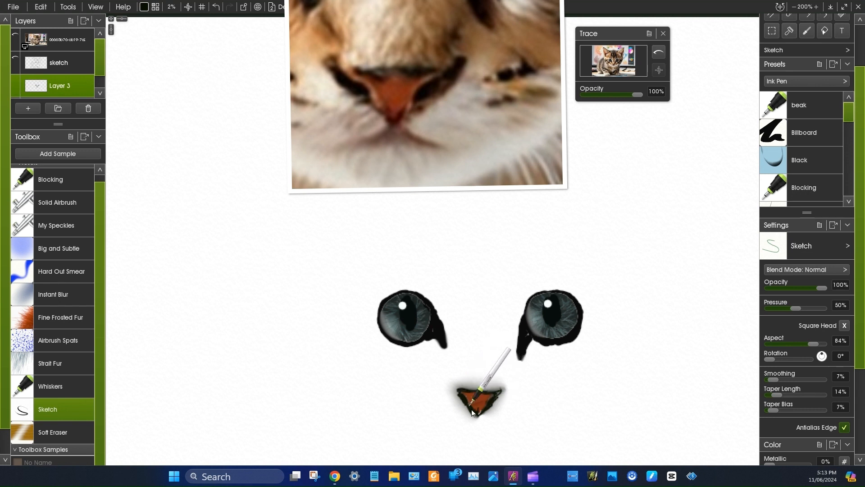
left_click_drag(477, 411, 478, 408)
Step: Try to blur the middle of the nose with Instant Blur at 25% size and undo the blur
scroll(821, 90, "up", 2)
left_click(53, 294)
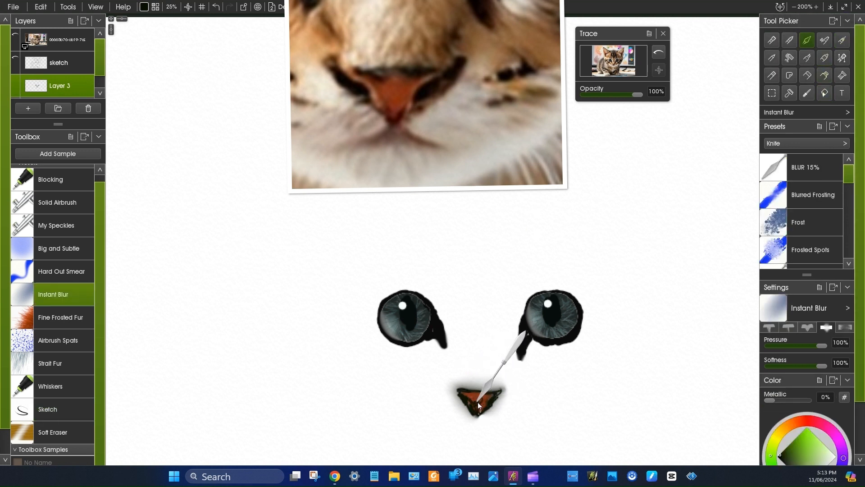
left_click_drag(478, 405, 478, 399)
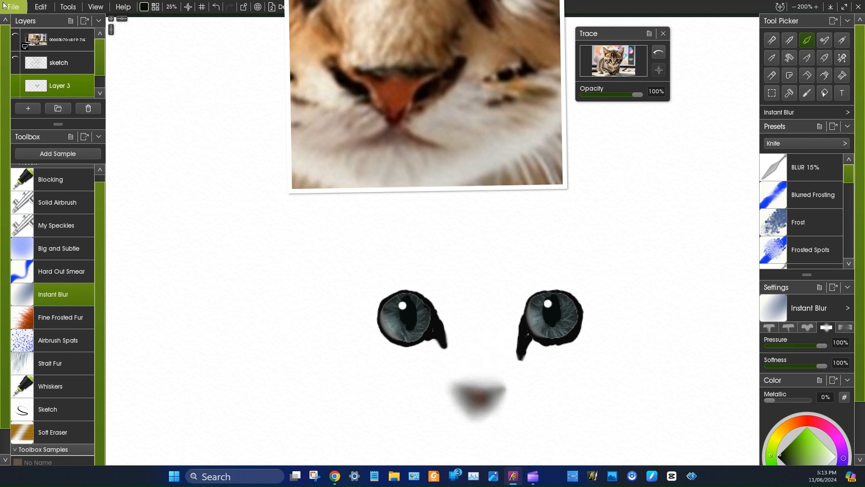
left_click(215, 7)
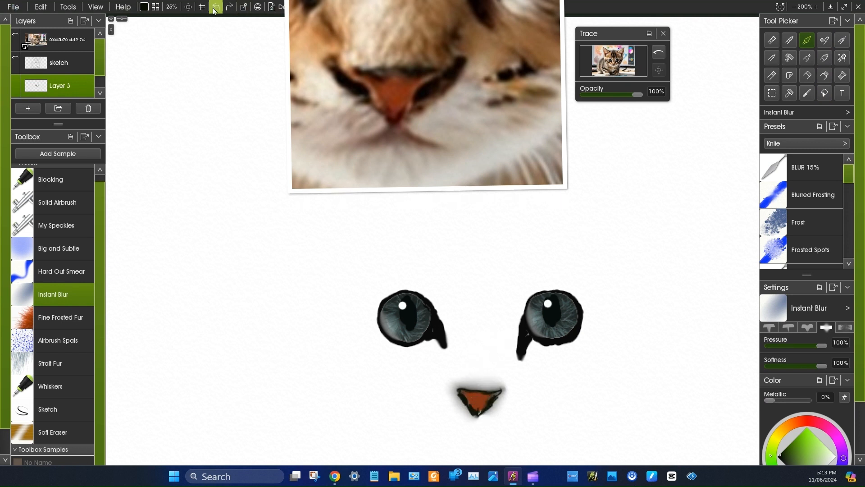
left_click(215, 7)
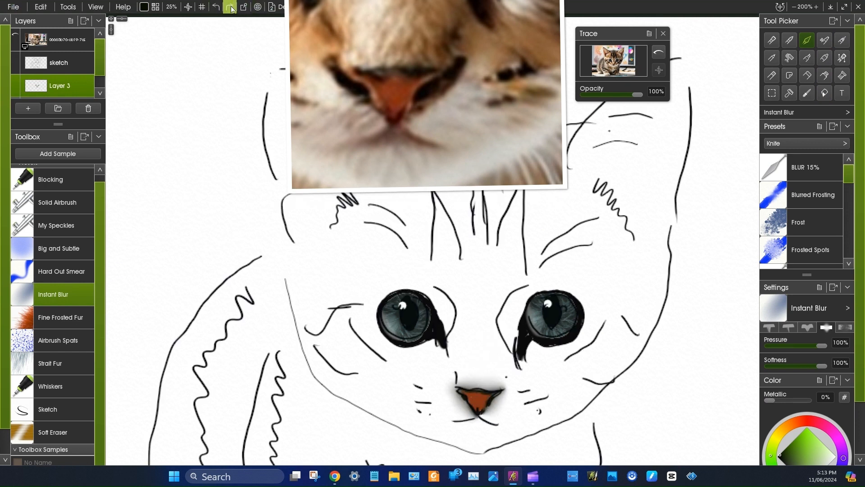
left_click(230, 7)
Step: Darken the nostrils and lower edges of the nose with the Blocking ink pen at 5% size
left_click(844, 41)
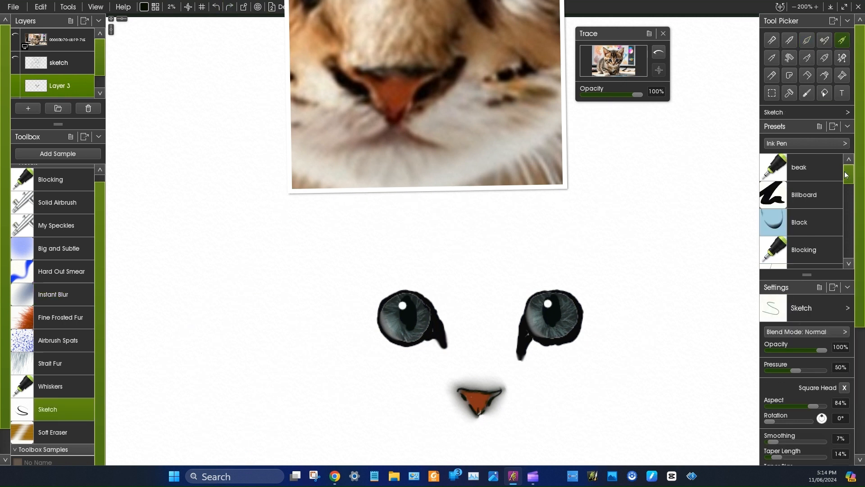
left_click(804, 250)
left_click(170, 7)
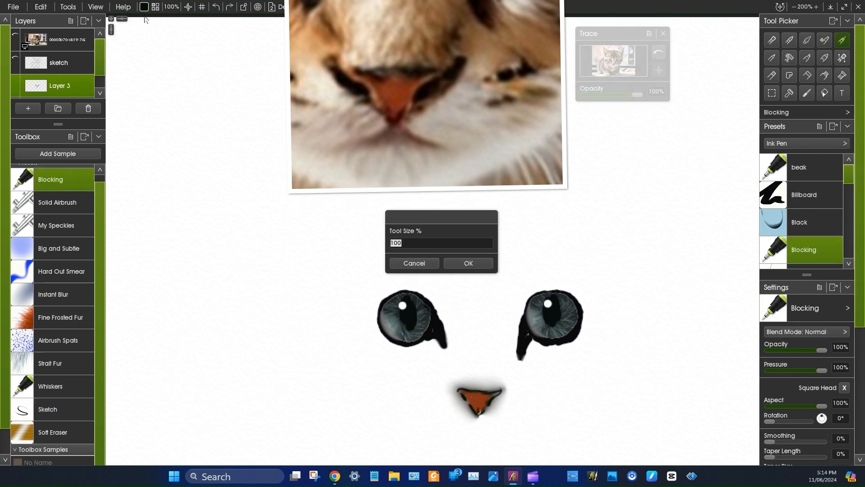
type("5")
key("Return")
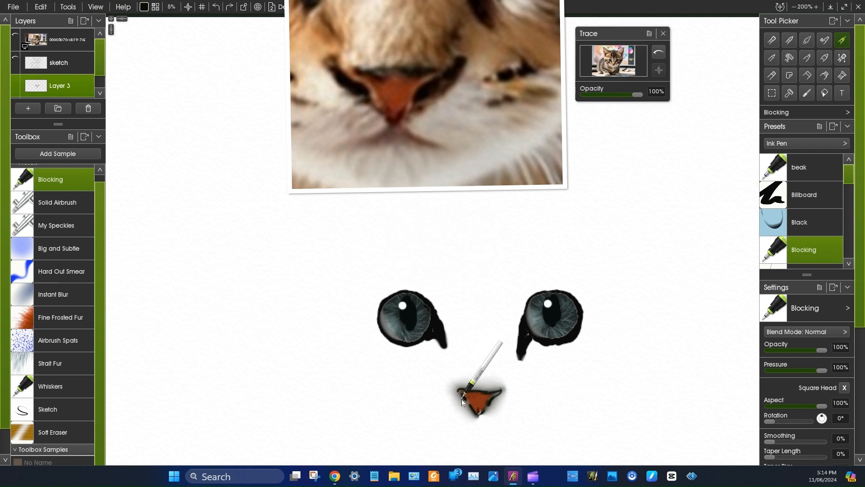
key("e")
left_click(842, 40)
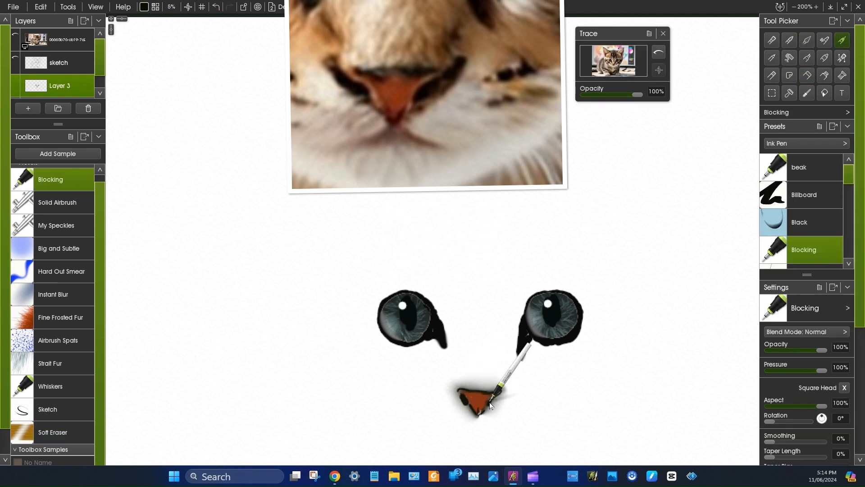
mouse_move(491, 404)
left_mouse_down()
mouse_move(498, 393)
mouse_move(474, 411)
left_mouse_up()
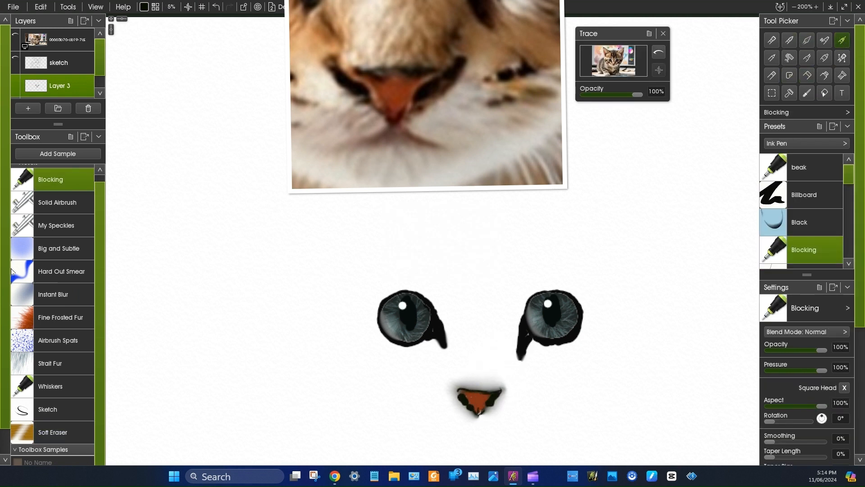
Step: Smear the dark edges of the nose with Hard Out Smear at 6% size and show the sketch layer again
left_click(59, 272)
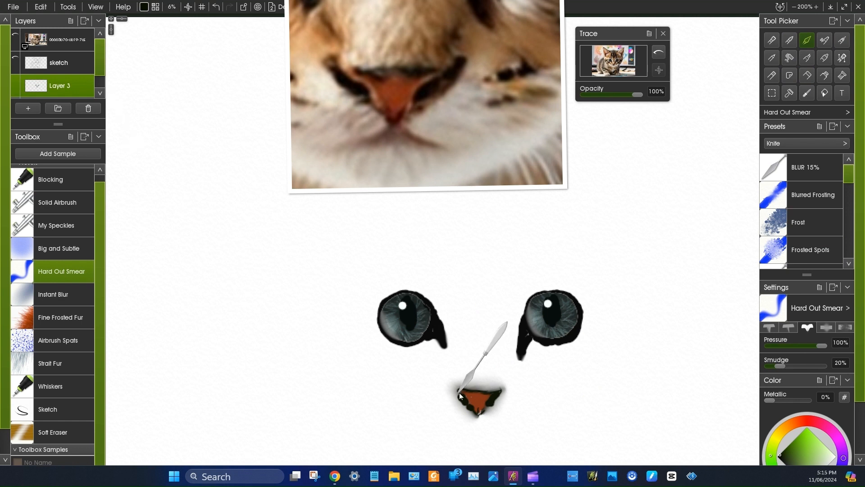
mouse_move(459, 393)
left_mouse_down()
mouse_move(490, 407)
mouse_move(458, 397)
left_mouse_up()
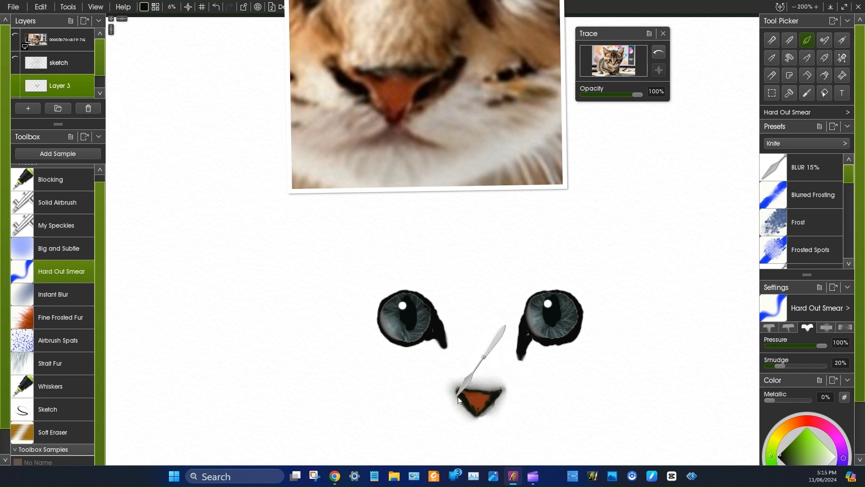
left_click(15, 61)
Step: Reset the pinned reference picture to the whole kitten in a smaller frame above the canvas and return the canvas zoom to 100%
right_click(425, 93)
left_click(464, 108)
left_click_drag(542, 193, 536, 109)
left_click_drag(440, 80, 444, 1)
left_click(794, 6)
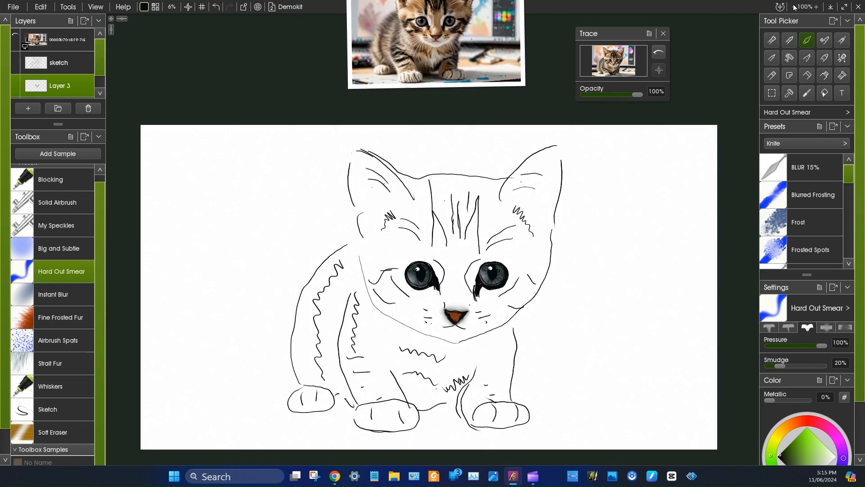
Step: Rename the nose layer, Layer 3, as "face"
right_click(55, 85)
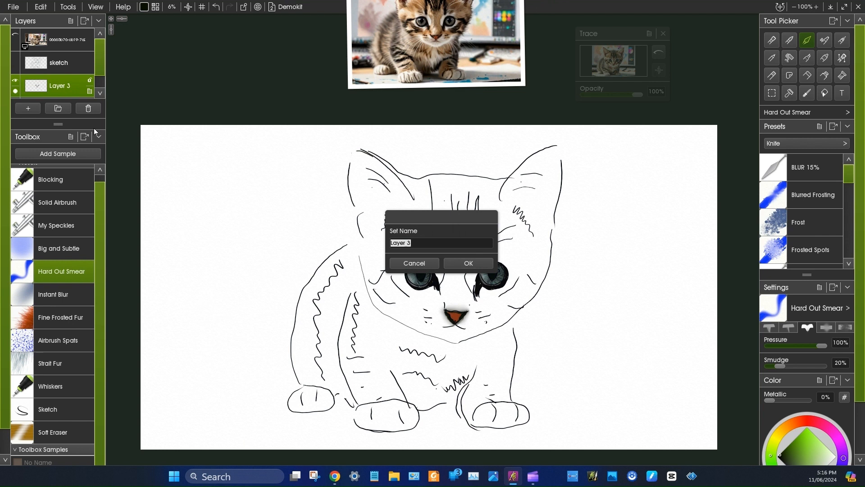
key("Return")
Step: Sample a tan fur colour from the reference picture and merge the face layer down into Layer 2
mouse_move(407, 103)
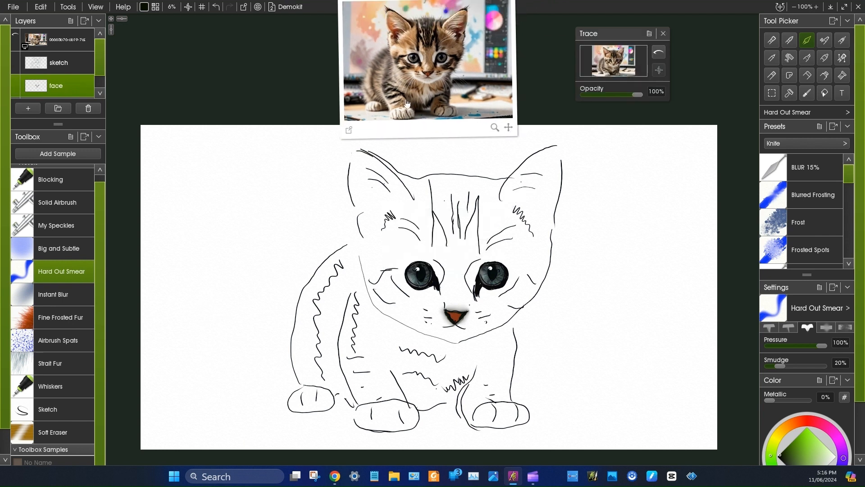
left_click(810, 96)
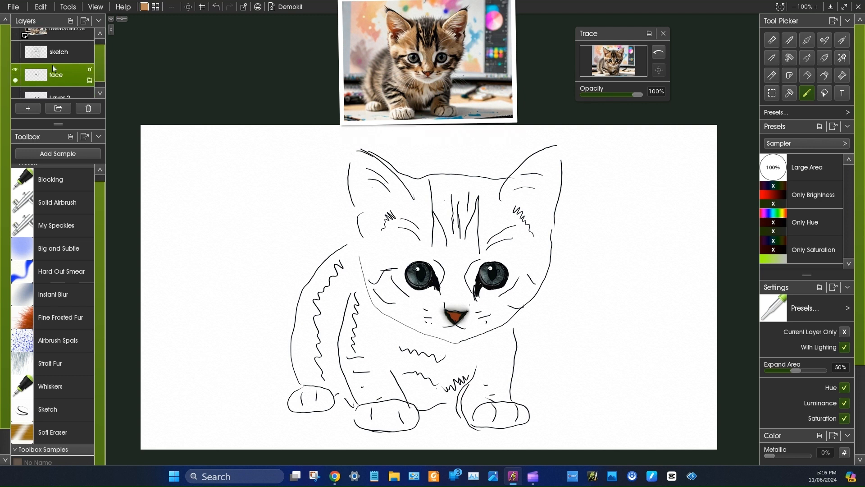
scroll(52, 65, "down", 1)
right_click(60, 63)
left_click(103, 217)
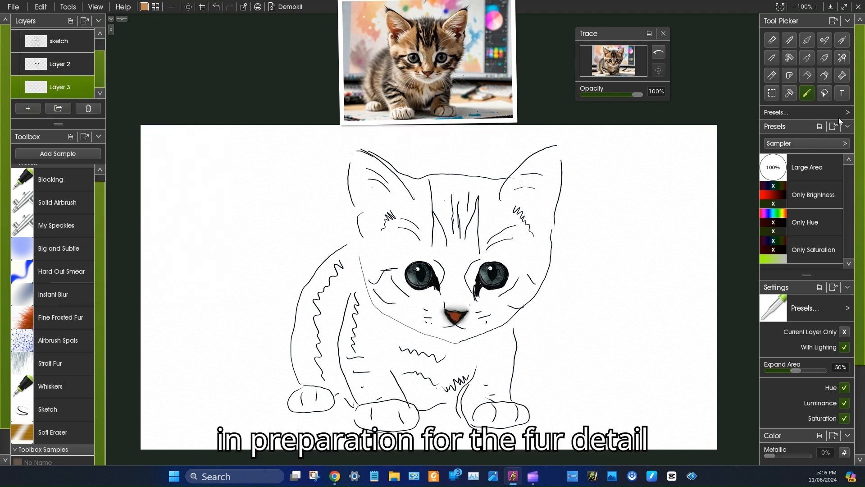
Step: Block in the kitten's silhouette in tan on a new layer below Layer 2, using the Blocking pen at 21% size and a flood fill
left_click(842, 40)
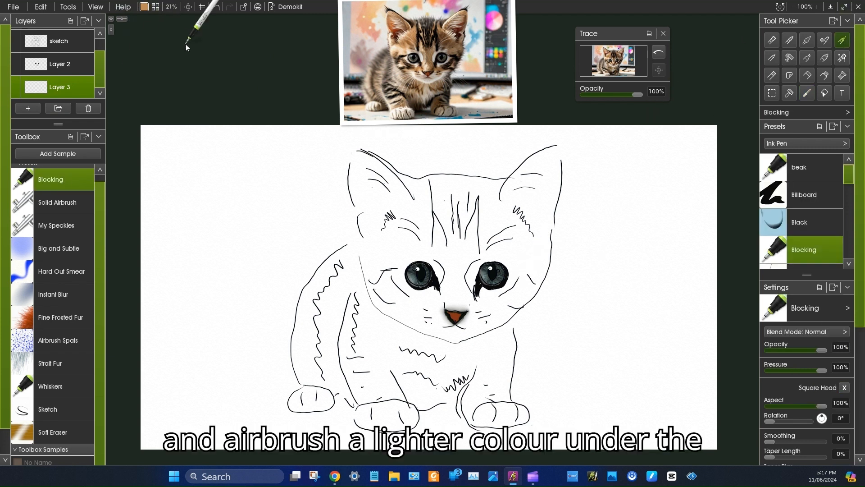
mouse_move(399, 212)
left_mouse_down()
mouse_move(398, 237)
mouse_move(373, 242)
mouse_move(408, 187)
mouse_move(375, 165)
mouse_move(364, 203)
mouse_move(356, 195)
mouse_move(395, 273)
mouse_move(355, 289)
mouse_move(330, 284)
mouse_move(337, 346)
mouse_move(328, 395)
mouse_move(295, 407)
mouse_move(321, 382)
mouse_move(300, 348)
mouse_move(314, 296)
mouse_move(303, 318)
mouse_move(340, 328)
mouse_move(339, 336)
mouse_move(322, 333)
mouse_move(409, 408)
mouse_move(391, 424)
mouse_move(342, 378)
left_mouse_up()
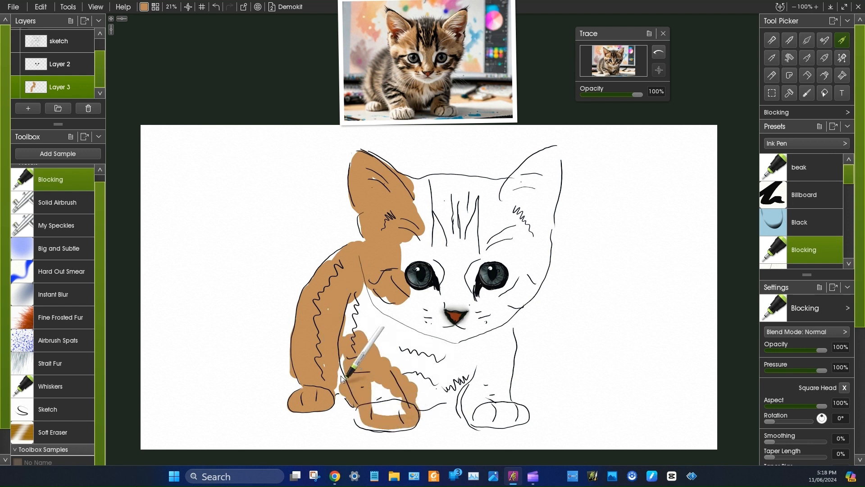
mouse_move(385, 428)
left_mouse_down()
mouse_move(449, 397)
mouse_move(476, 421)
mouse_move(520, 415)
mouse_move(505, 395)
mouse_move(509, 321)
mouse_move(534, 289)
mouse_move(560, 158)
mouse_move(494, 182)
mouse_move(389, 188)
left_mouse_up()
left_click(825, 93)
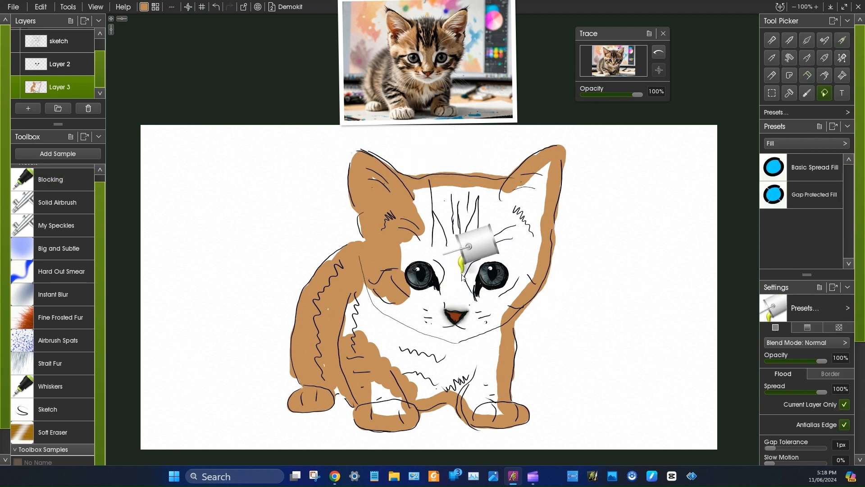
left_click(463, 243)
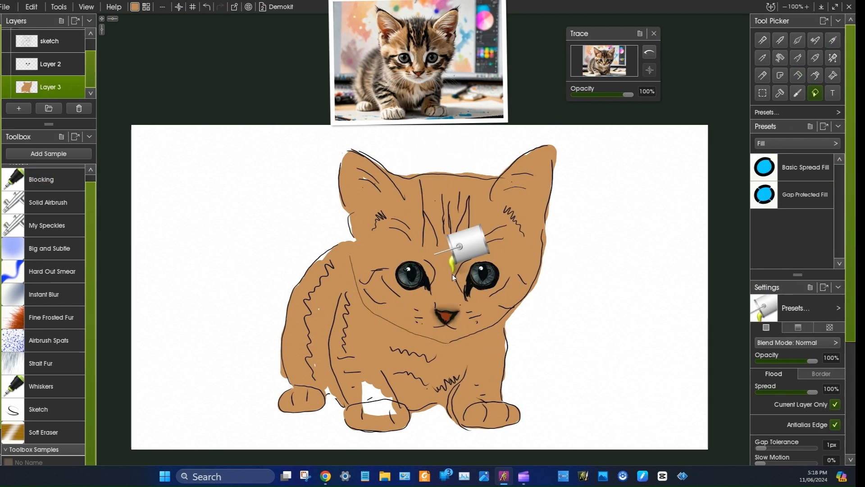
left_click(833, 39)
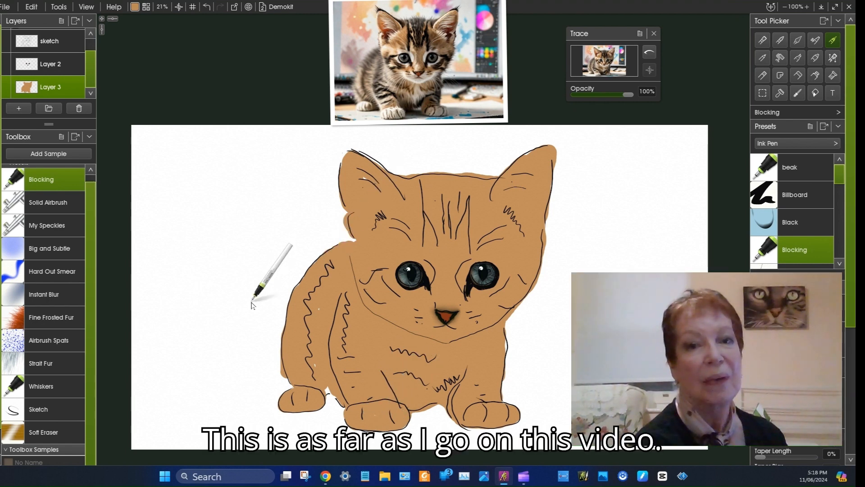
Step: Select the contents of the tan silhouette layer and switch to the Airbrush tool
left_click(31, 7)
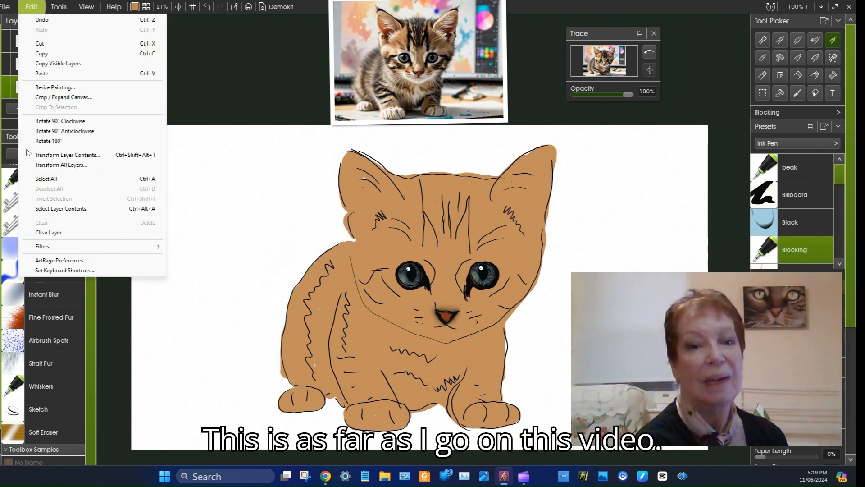
left_click(61, 208)
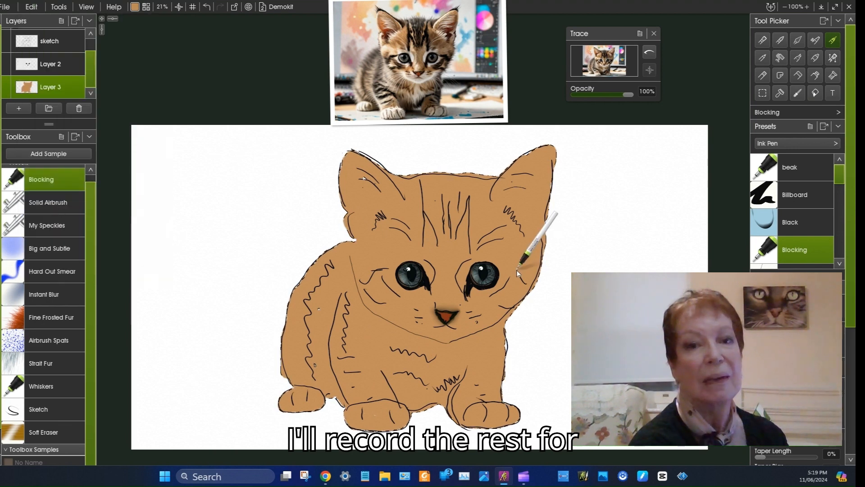
left_click(815, 40)
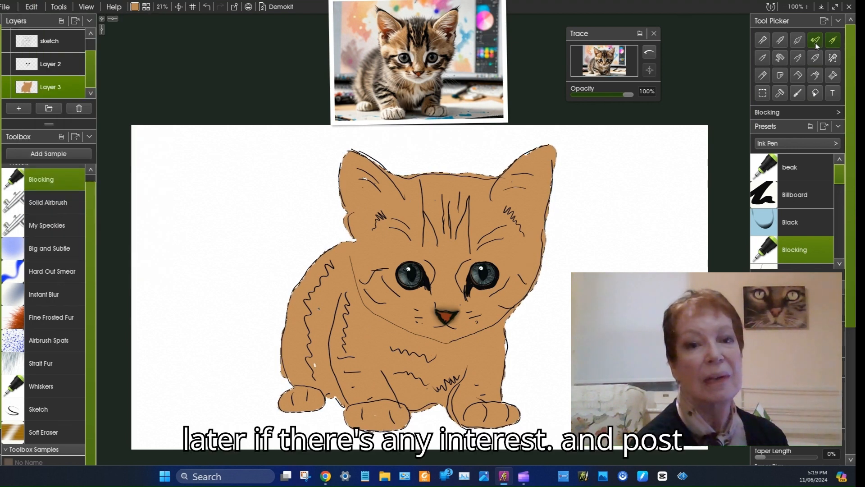
Step: Move the reference picture away from above the kitten's head, sample its pale grey fur colour and choose the Big and Subtle airbrush preset
left_click(798, 92)
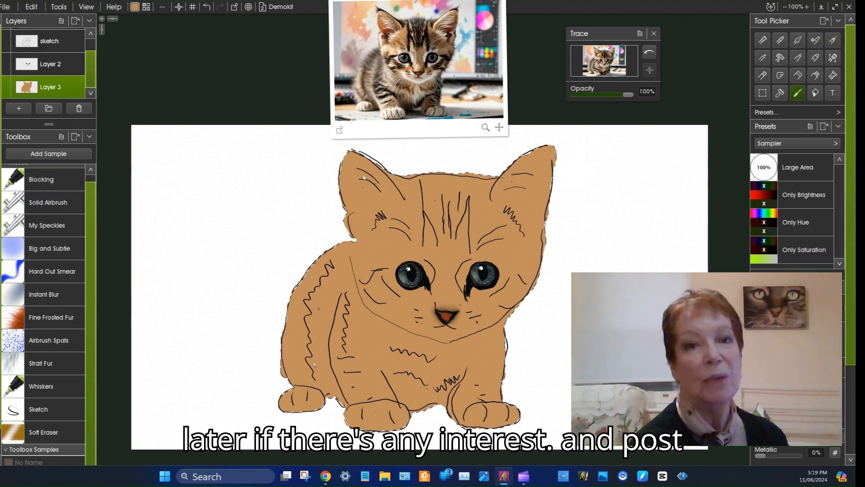
left_click_drag(418, 83, 207, 114)
right_click(207, 115)
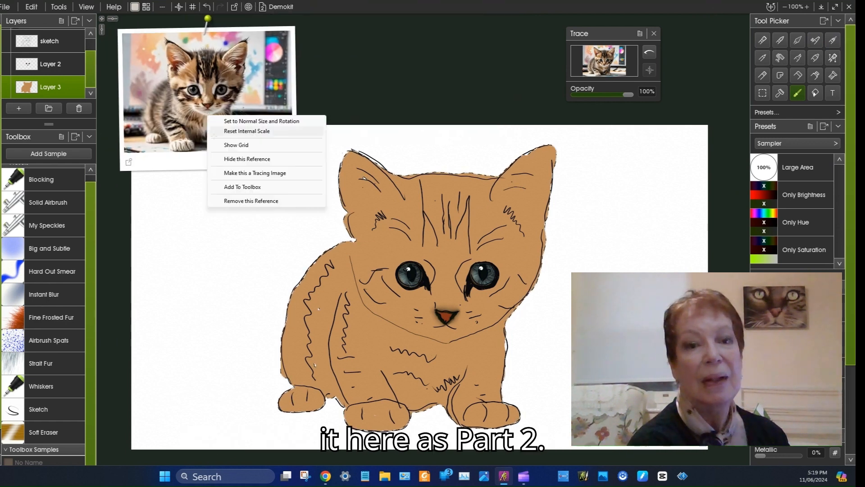
left_click(223, 190)
mouse_move(274, 160)
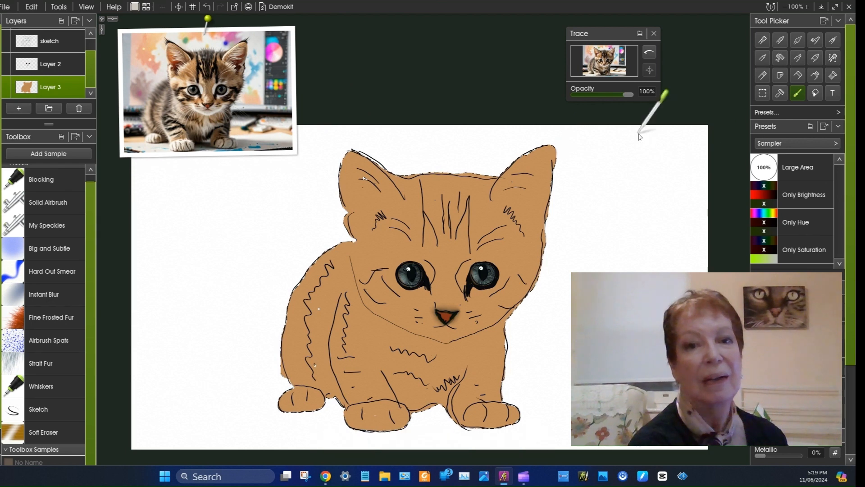
left_click(815, 40)
left_click(803, 167)
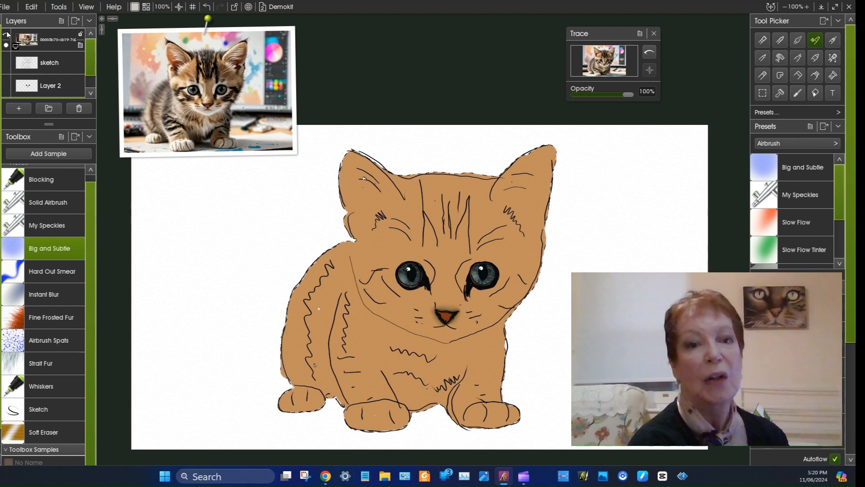
Step: Compare the sketch and tan silhouette with the tracing photo by toggling the visibility of the photo layer and Layer 3
left_click(6, 34)
scroll(6, 37, "down", 2)
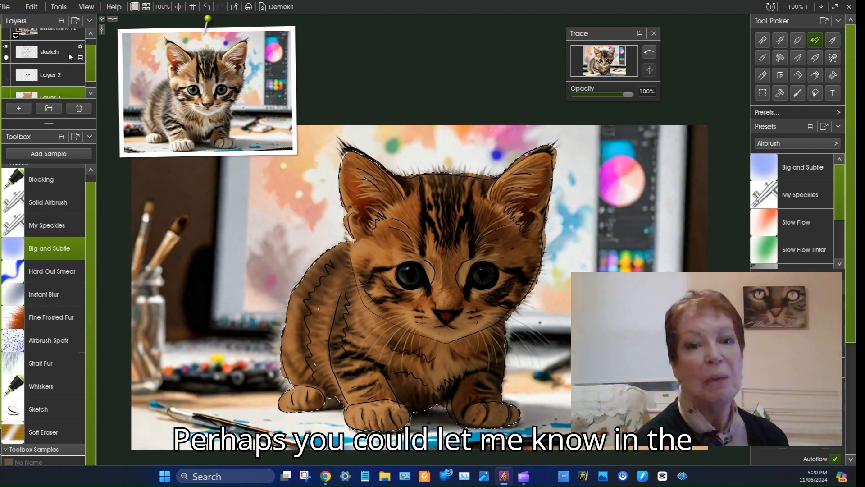
left_click(5, 84)
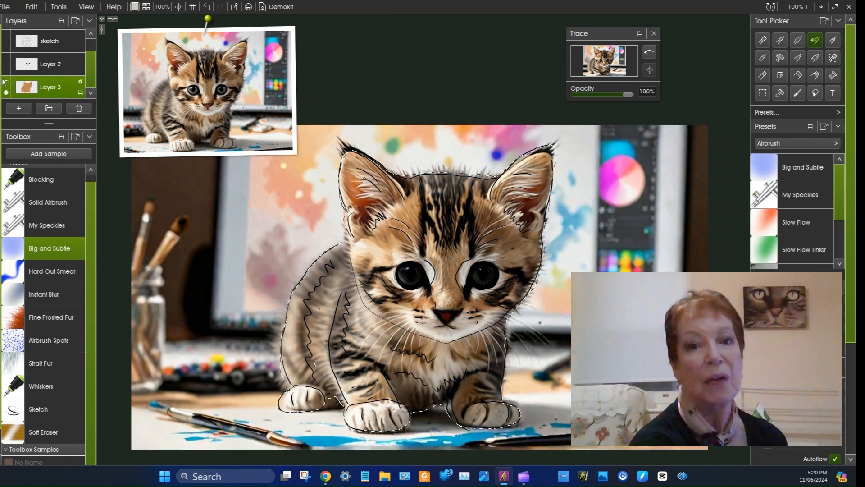
scroll(50, 65, "up", 1)
left_click(7, 36)
scroll(6, 39, "down", 1)
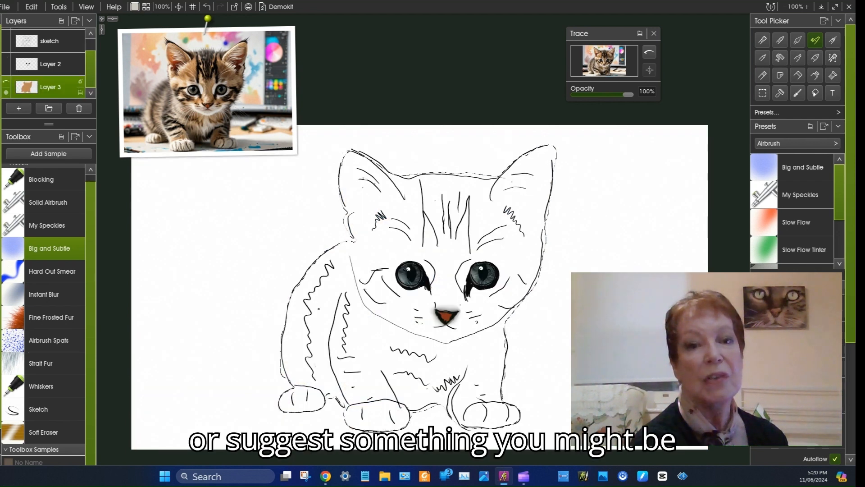
left_click(6, 82)
Step: Airbrush pale grey fur on a new layer above Layer 3, covering one front paw, the muzzle and chin, and the cheek beside the eye
left_click(19, 108)
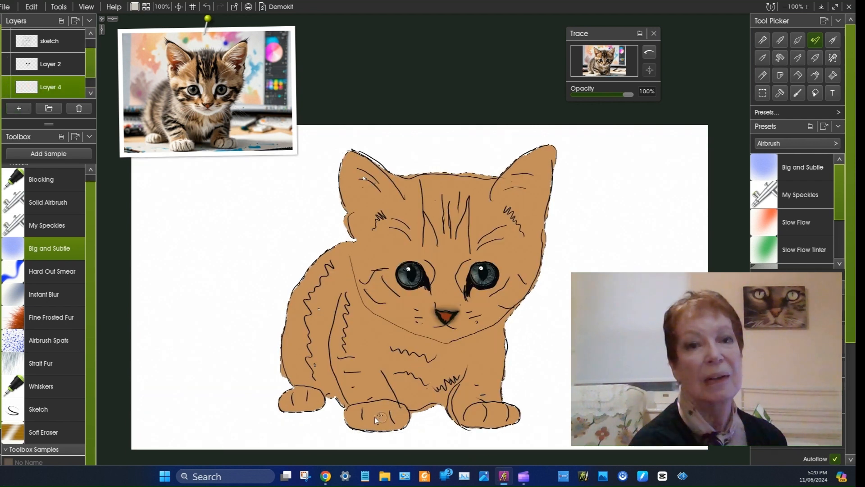
mouse_move(374, 417)
left_mouse_down()
mouse_move(384, 417)
mouse_move(370, 417)
mouse_move(377, 404)
left_mouse_up()
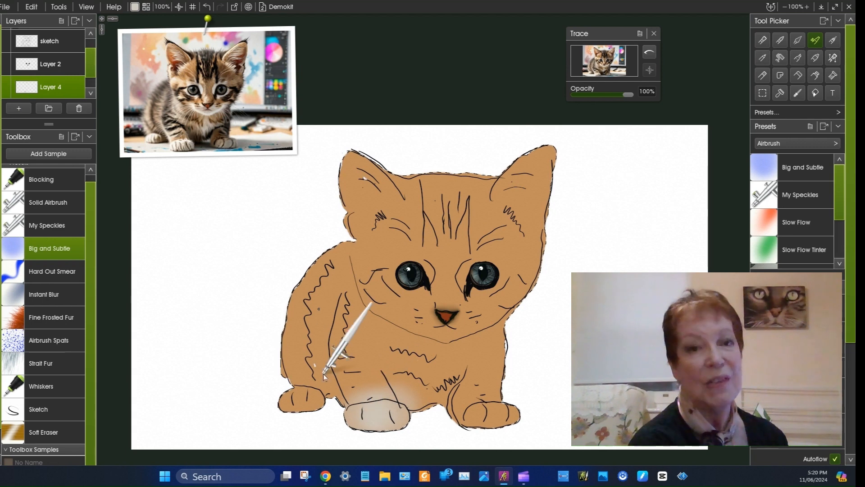
mouse_move(423, 334)
left_mouse_down()
mouse_move(404, 322)
mouse_move(468, 333)
mouse_move(504, 306)
left_mouse_up()
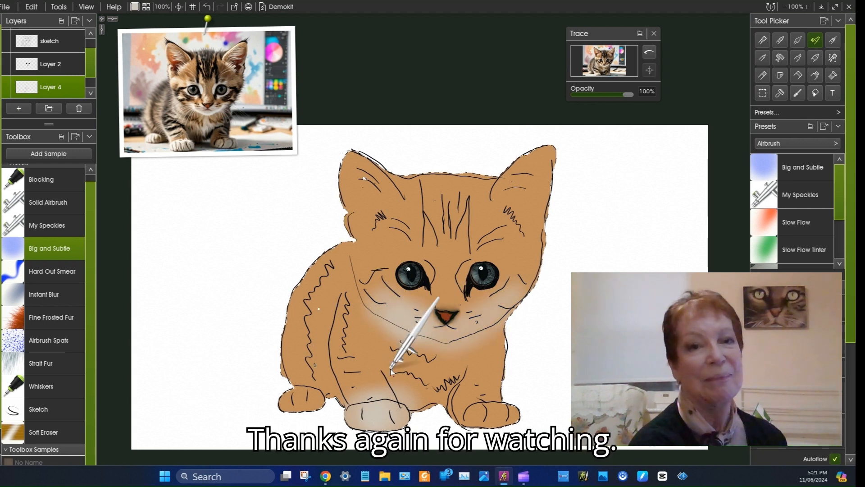
left_click_drag(370, 253, 365, 270)
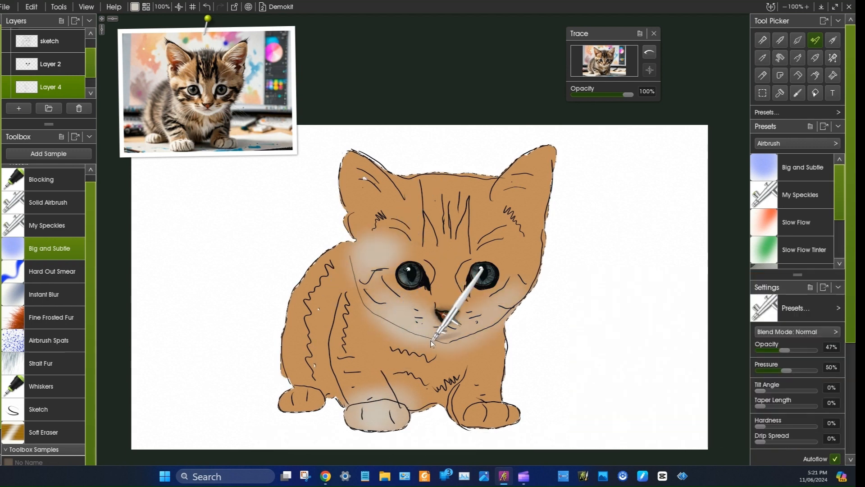
Step: Airbrush pale grey highlights over the remaining paws, the chest, both inner ears and the area between the eyes
mouse_move(302, 397)
left_mouse_down()
mouse_move(284, 401)
mouse_move(354, 361)
mouse_move(475, 366)
left_mouse_up()
mouse_move(475, 420)
left_mouse_down()
mouse_move(428, 379)
mouse_move(430, 371)
mouse_move(438, 379)
mouse_move(413, 367)
mouse_move(430, 380)
mouse_move(413, 367)
mouse_move(441, 442)
mouse_move(445, 345)
mouse_move(435, 364)
left_mouse_up()
mouse_move(380, 218)
left_mouse_down()
mouse_move(365, 201)
mouse_move(367, 169)
left_mouse_up()
mouse_move(495, 203)
left_mouse_down()
mouse_move(509, 226)
mouse_move(517, 170)
left_mouse_up()
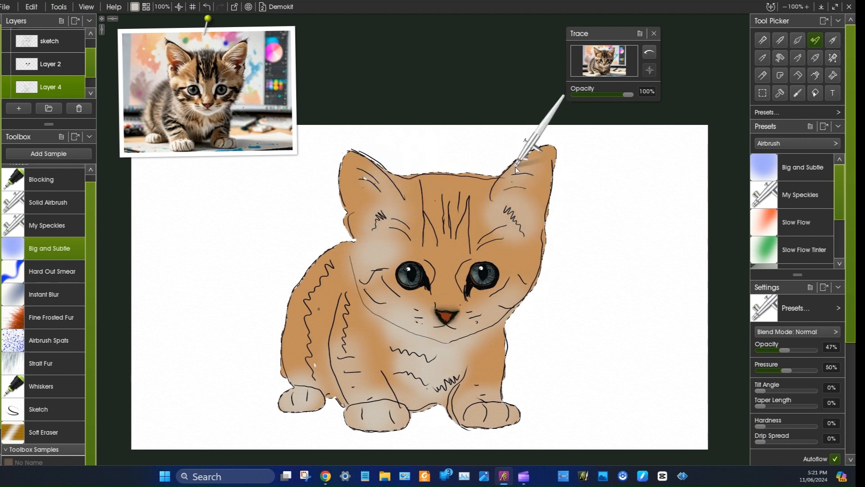
mouse_move(434, 269)
left_mouse_down()
mouse_move(458, 272)
mouse_move(463, 259)
mouse_move(434, 280)
left_mouse_up()
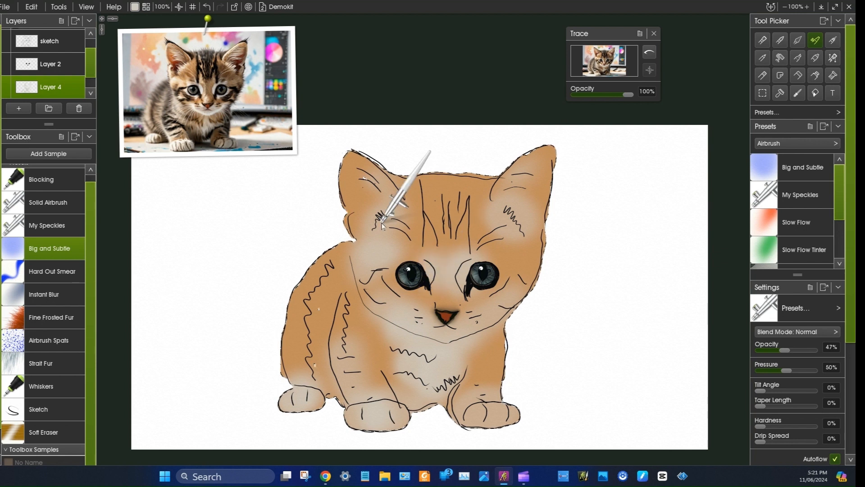
Step: Zoom the reference picture in on the kitten's eyes and the bridge of the nose
mouse_move(167, 163)
left_click_drag(274, 161, 322, 363)
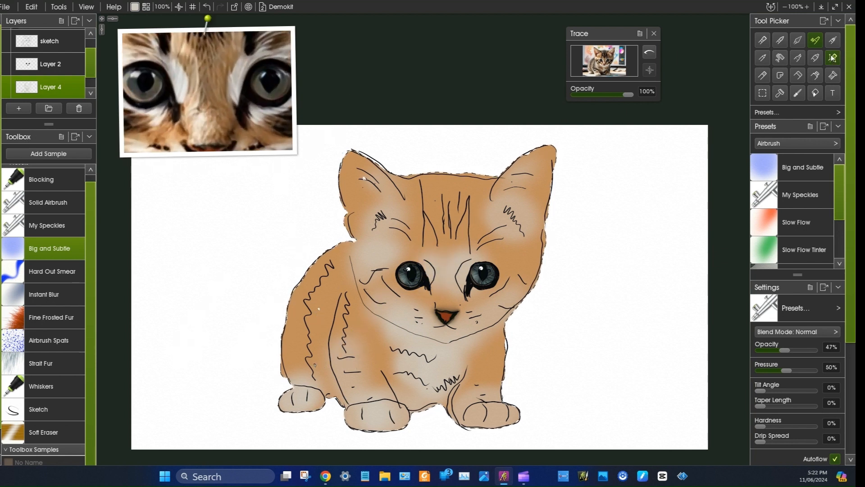